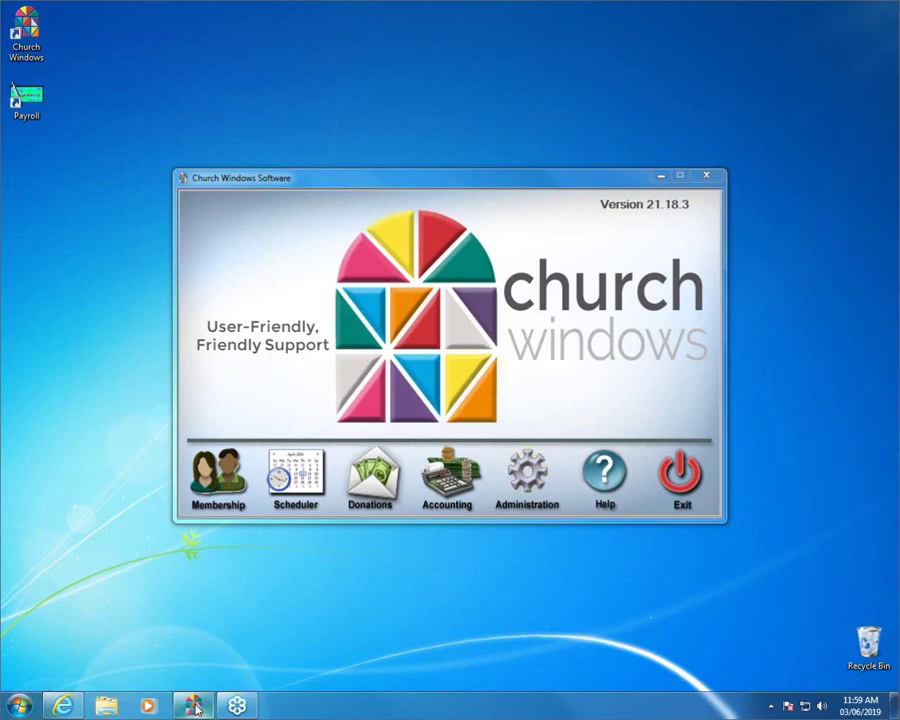
# Step: Switch to Internet Explorer and look over the Church Windows website's navigation and its search results for "delete"
pyautogui.click(63, 706)
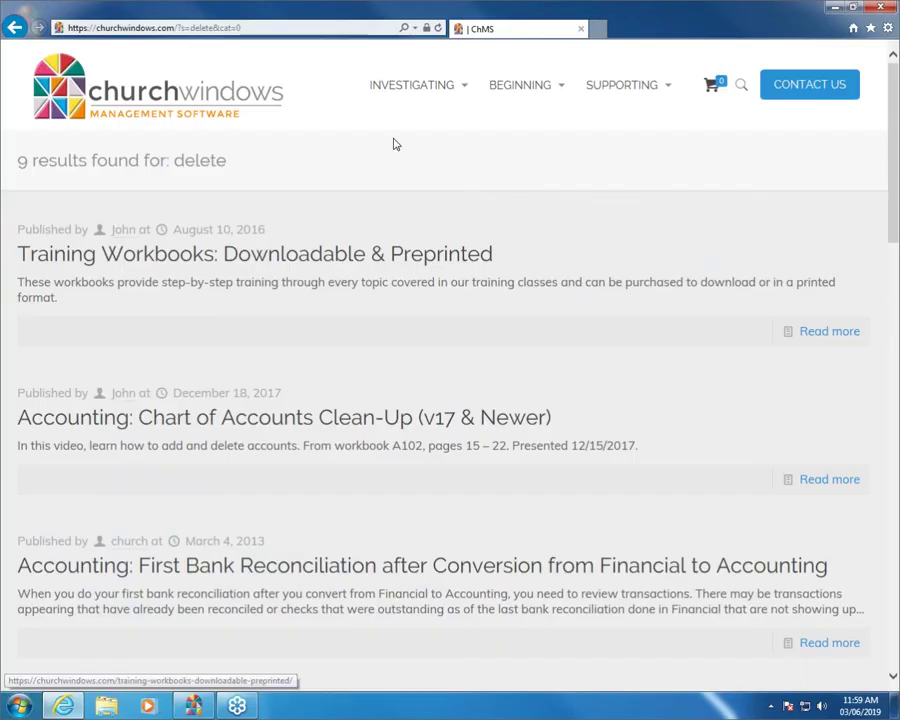
pyautogui.moveTo(527, 95)
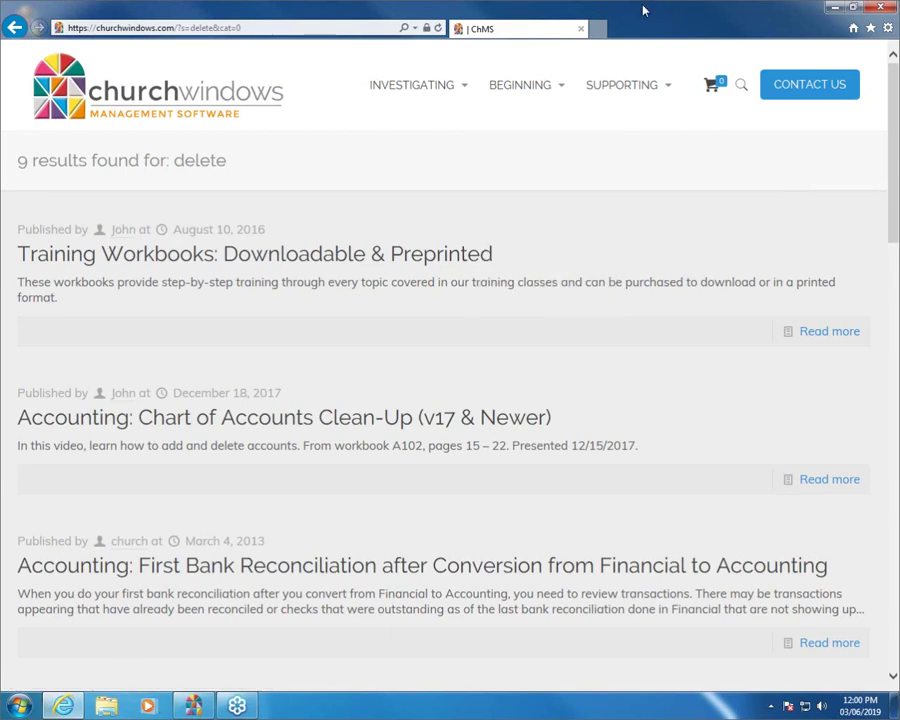
pyautogui.moveTo(623, 97)
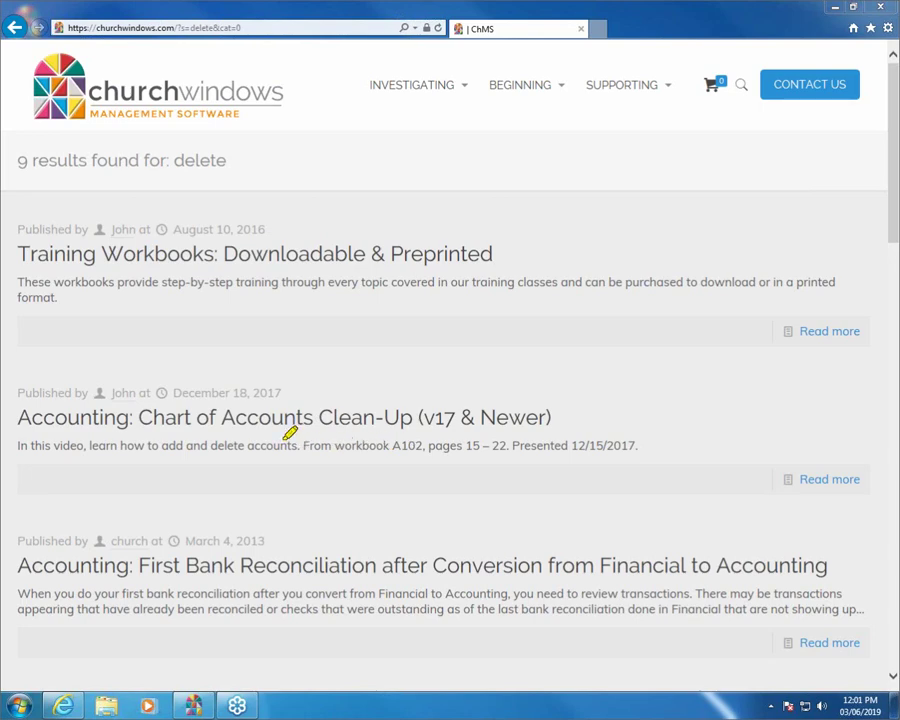
pyautogui.moveTo(290, 433)
pyautogui.mouseDown()
pyautogui.moveTo(438, 420)
pyautogui.moveTo(563, 458)
pyautogui.moveTo(309, 462)
pyautogui.moveTo(315, 428)
pyautogui.mouseUp()
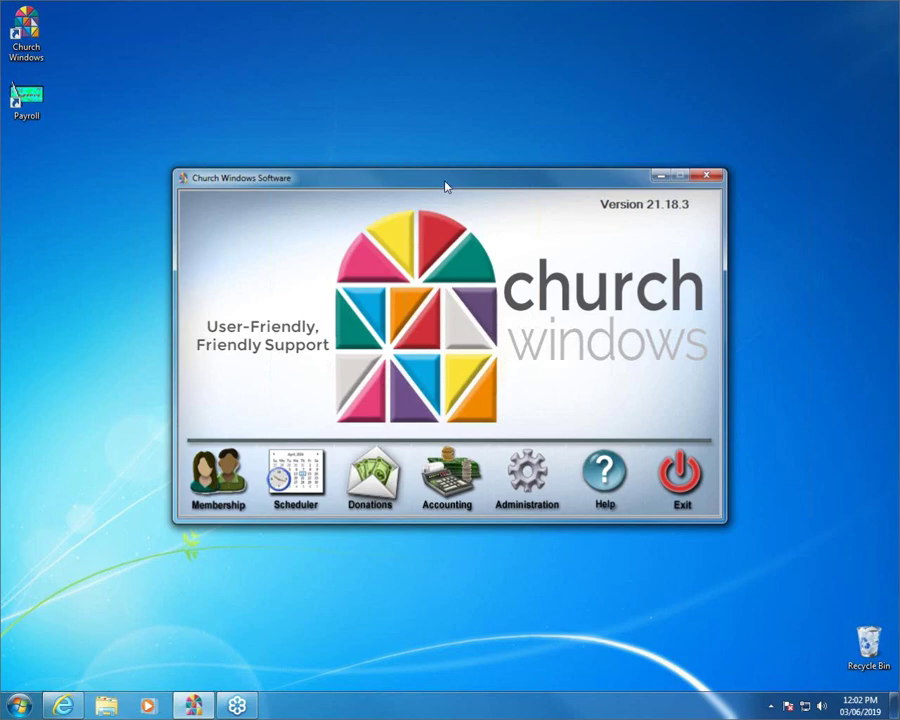
# Step: Switch to Church Windows and open the Accounting module's chart of accounts
pyautogui.click(436, 484)
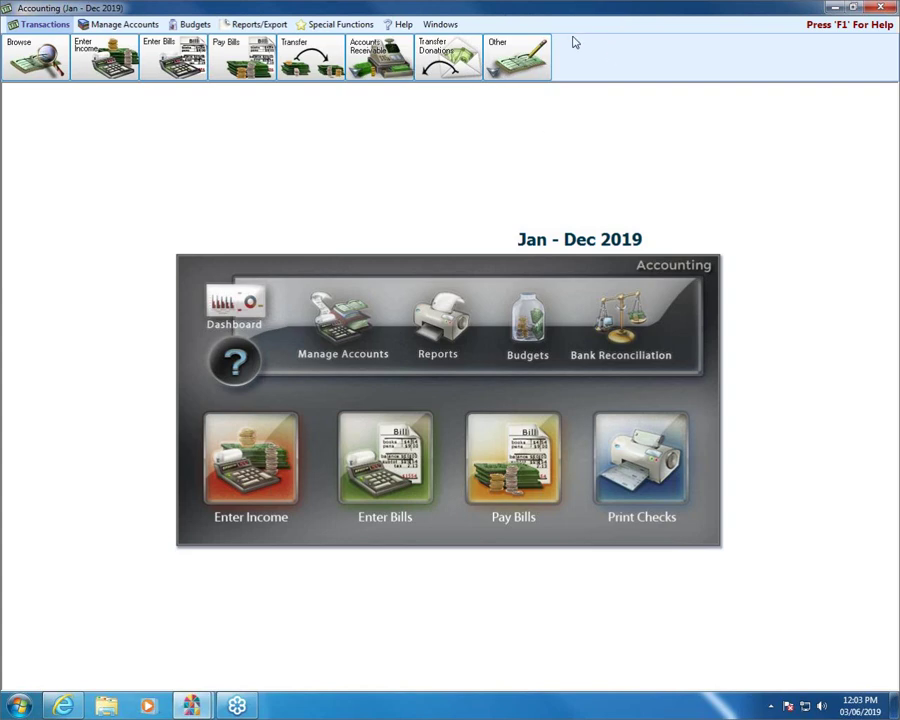
pyautogui.click(332, 330)
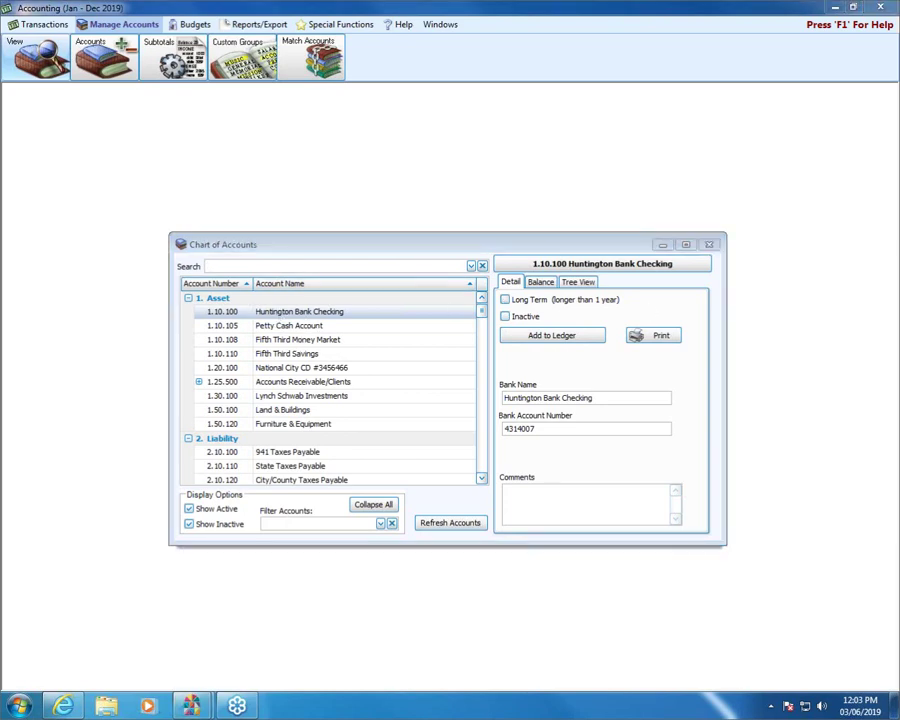
pyautogui.moveTo(556, 272)
pyautogui.mouseDown()
pyautogui.moveTo(570, 258)
pyautogui.moveTo(612, 280)
pyautogui.moveTo(530, 268)
pyautogui.mouseUp()
pyautogui.moveTo(570, 138); pyautogui.dragTo(620, 232)
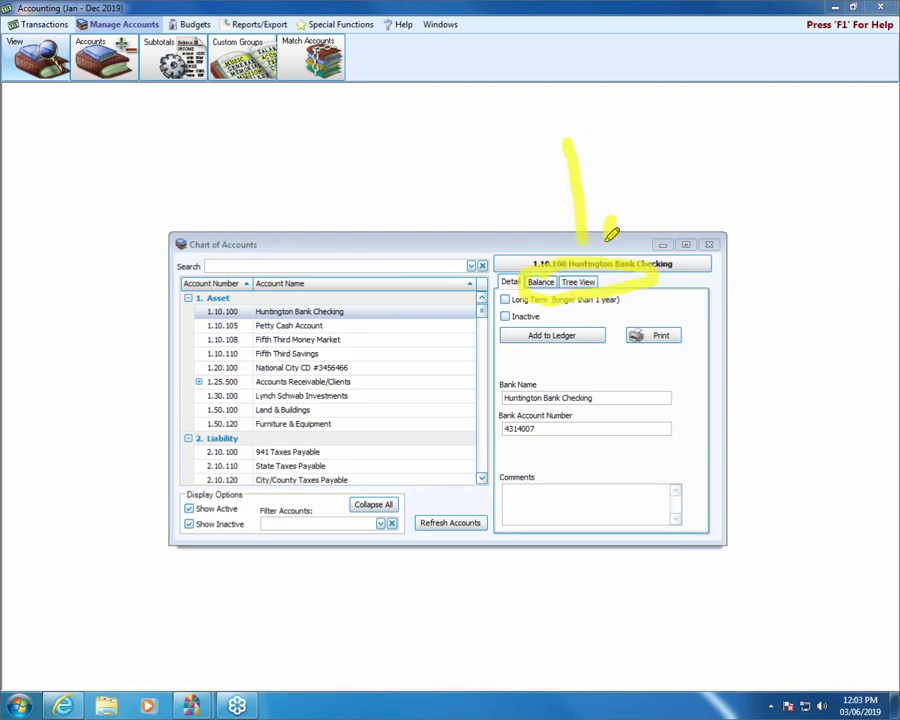
pyautogui.moveTo(565, 224)
pyautogui.mouseDown()
pyautogui.moveTo(582, 257)
pyautogui.moveTo(617, 223)
pyautogui.mouseUp()
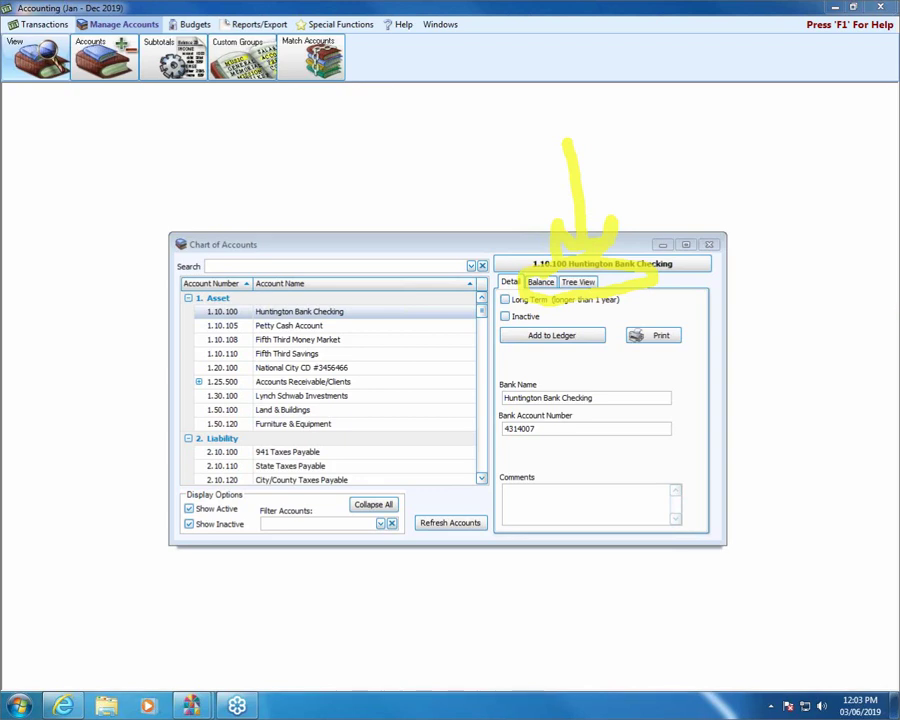
pyautogui.press('Escape')
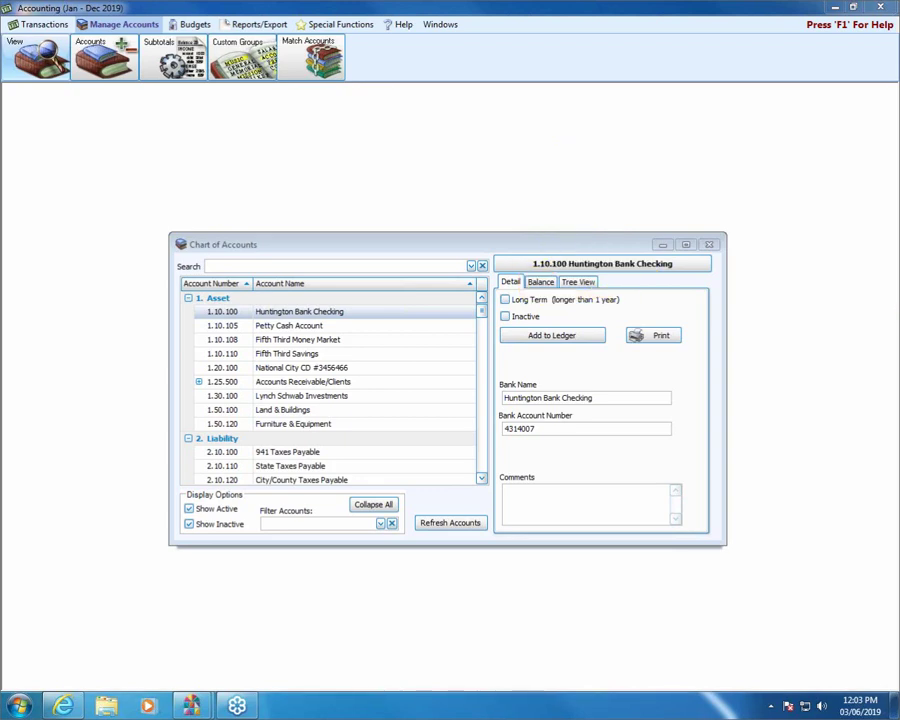
# Step: Show the chart of accounts in Tree View, look through the Funds group, and leave the Assets and Funds groups collapsed
pyautogui.click(576, 283)
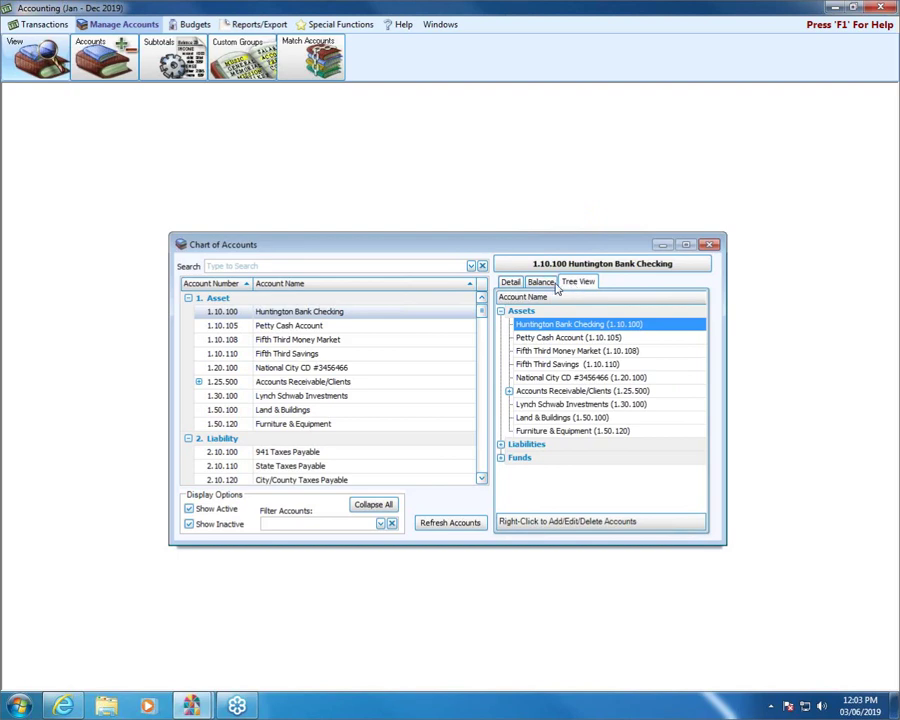
pyautogui.doubleClick(512, 313)
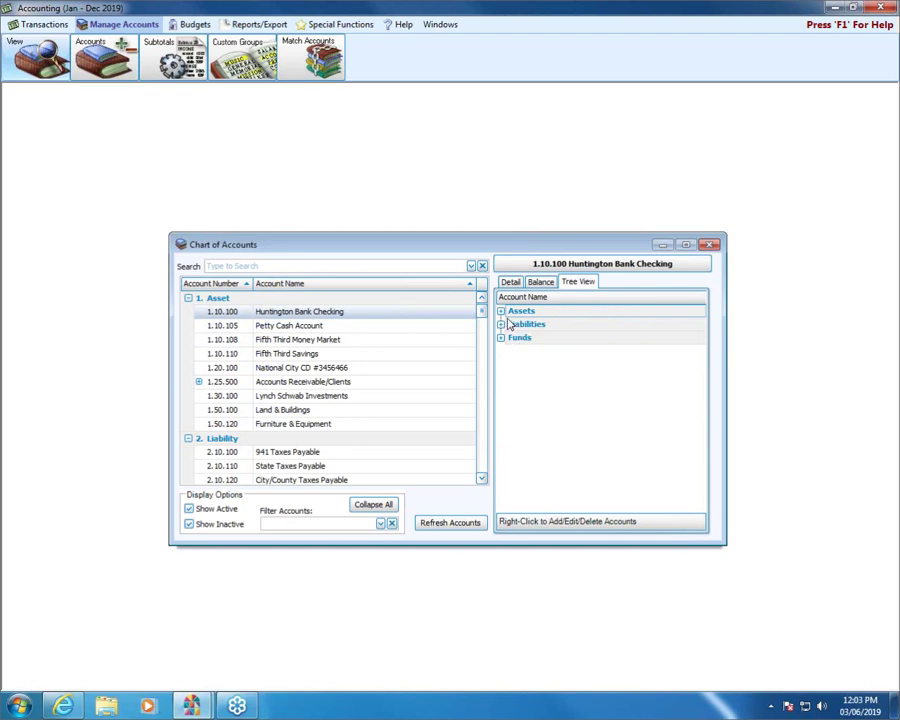
pyautogui.click(500, 339)
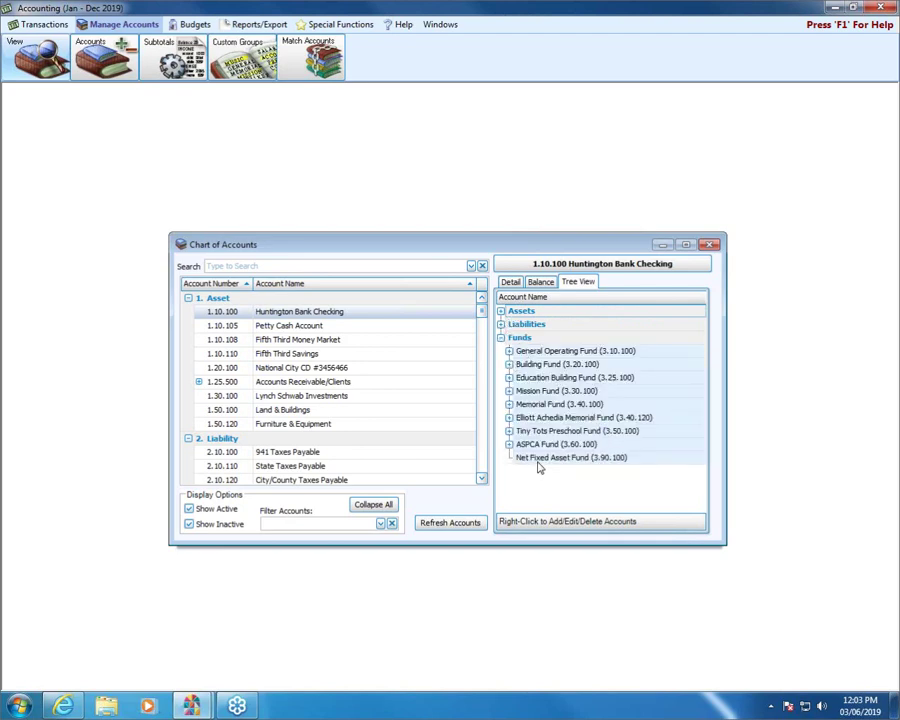
pyautogui.click(502, 339)
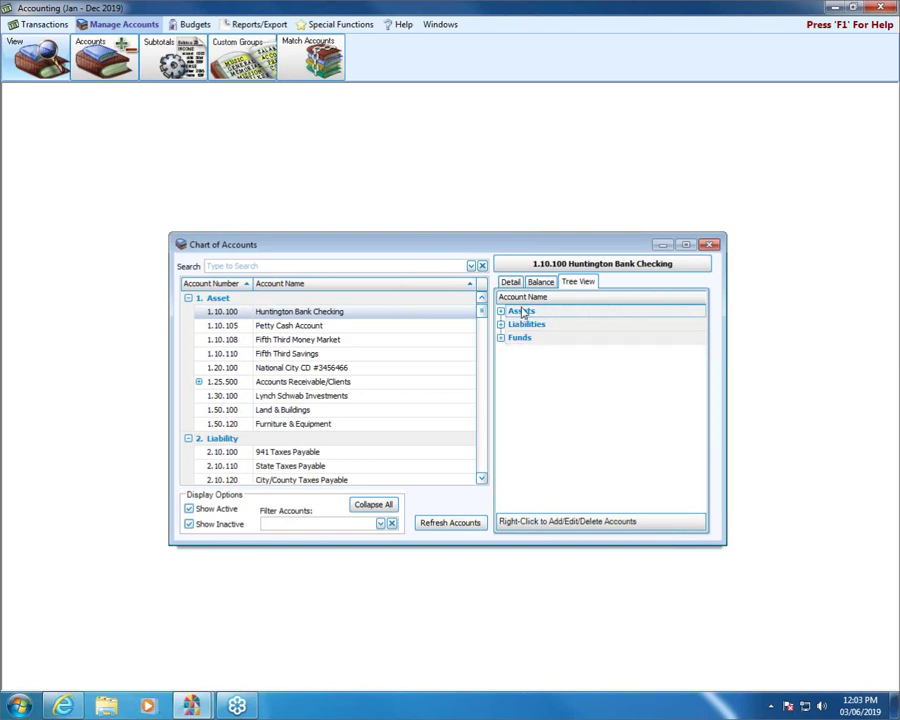
# Step: Add a new asset account "Huntington Bank CD" numbered 1.12.510 with the subtotal Total Current Assets & Investments
pyautogui.rightClick(518, 313)
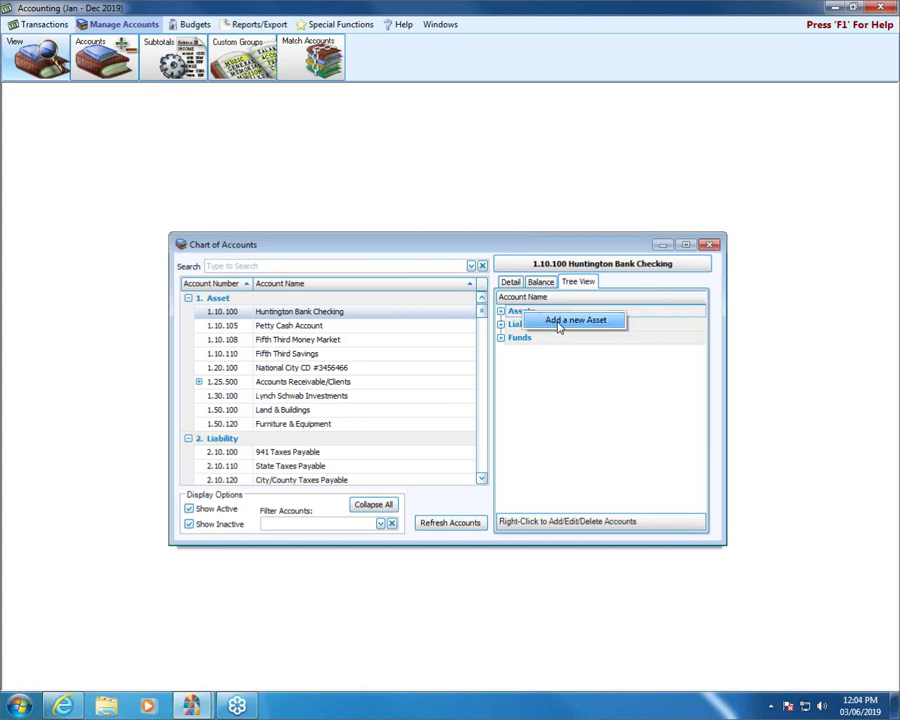
pyautogui.click(559, 321)
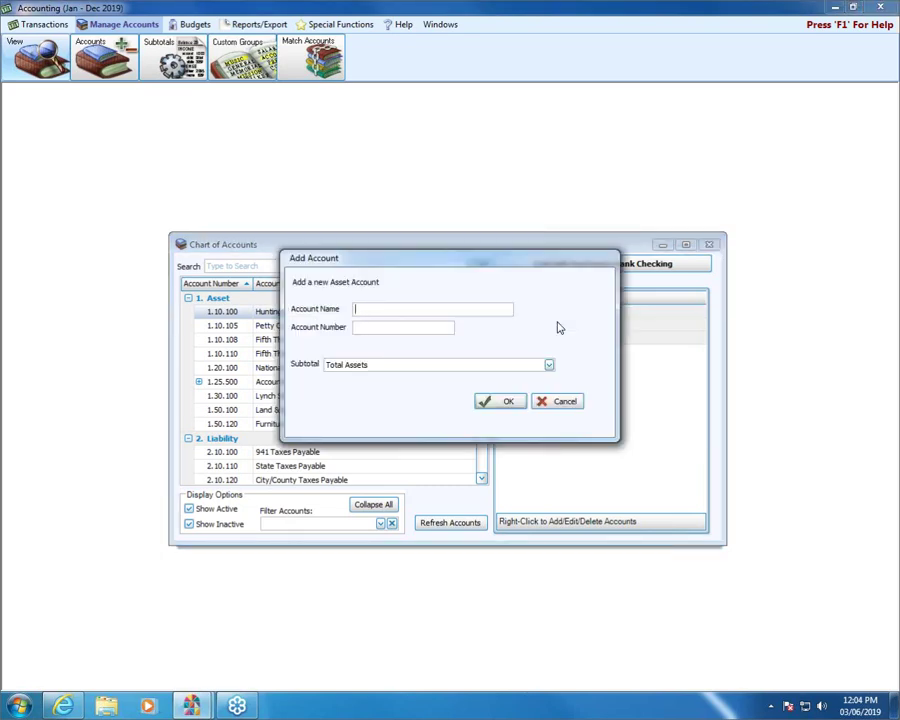
pyautogui.write('Huntington Bank CD')
pyautogui.press('Tab')
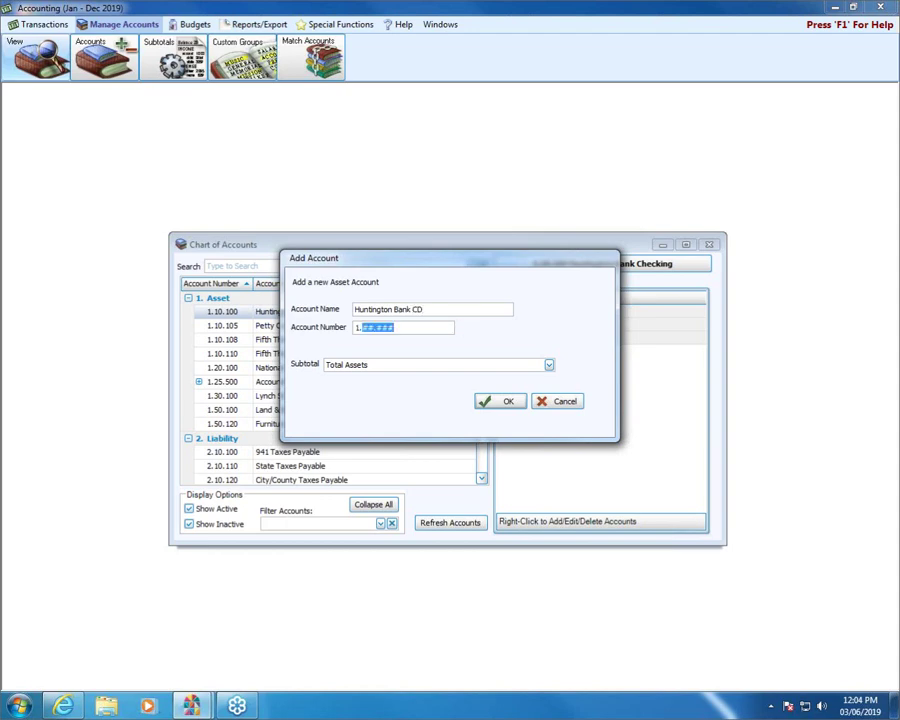
pyautogui.write('12.510')
pyautogui.click(549, 366)
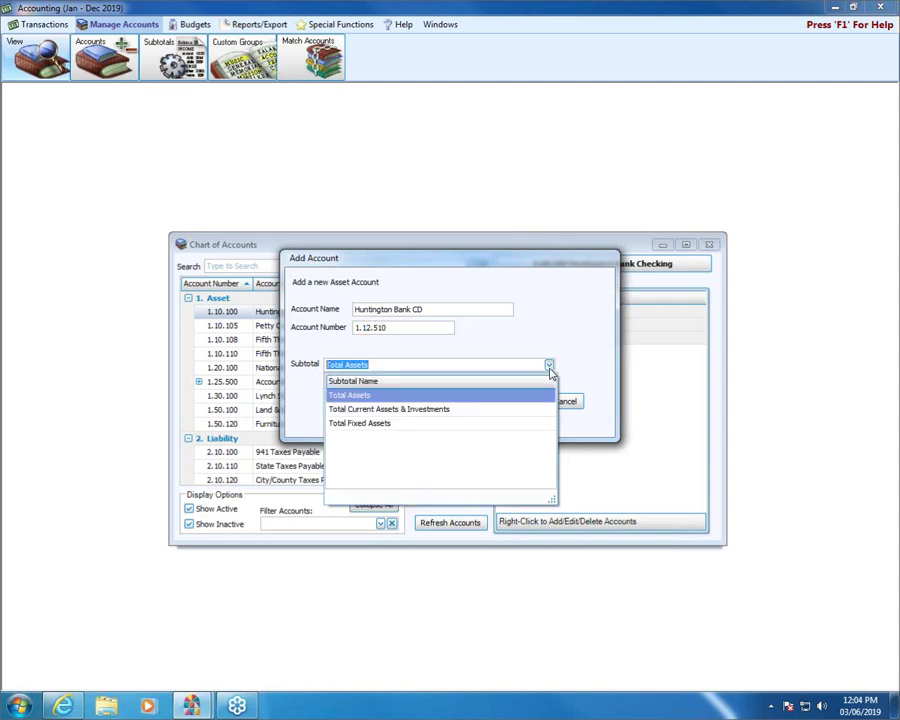
pyautogui.click(400, 409)
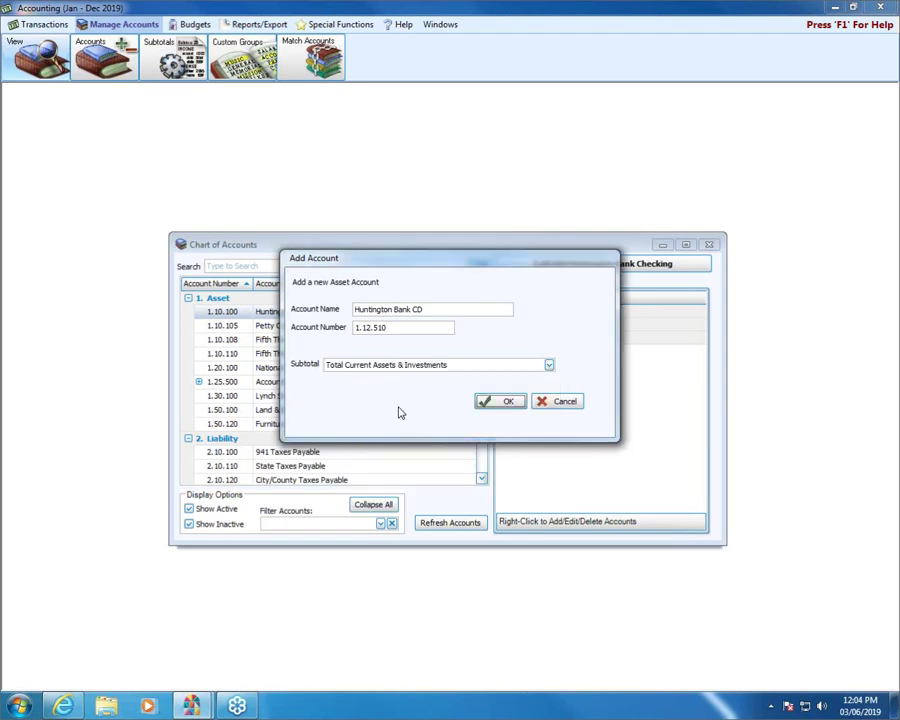
pyautogui.click(497, 400)
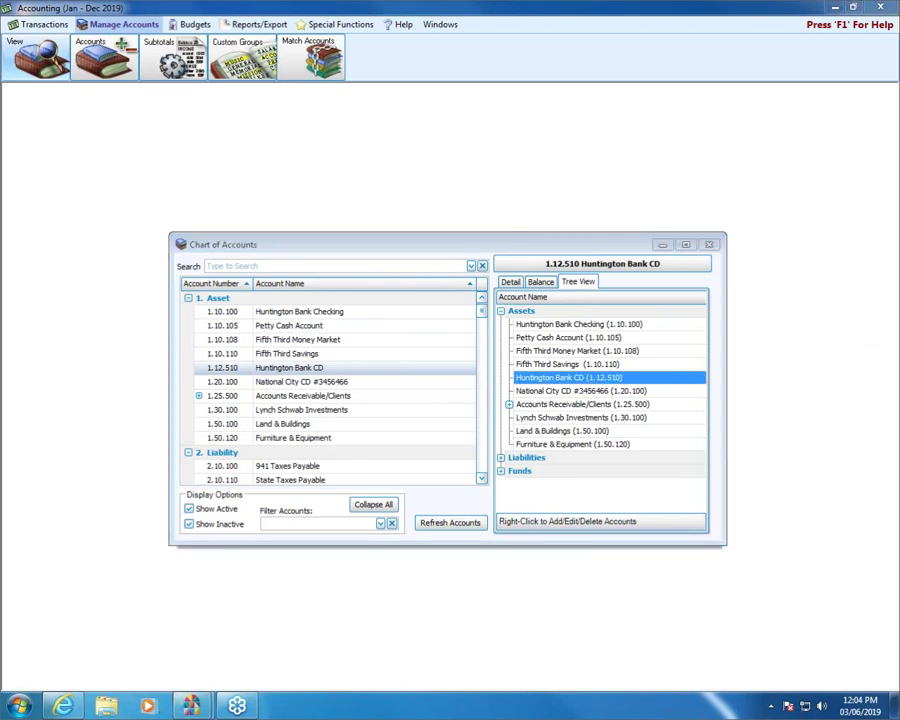
pyautogui.moveTo(502, 362)
pyautogui.mouseDown()
pyautogui.moveTo(631, 362)
pyautogui.moveTo(655, 378)
pyautogui.moveTo(500, 374)
pyautogui.mouseUp()
pyautogui.moveTo(188, 367); pyautogui.dragTo(360, 367)
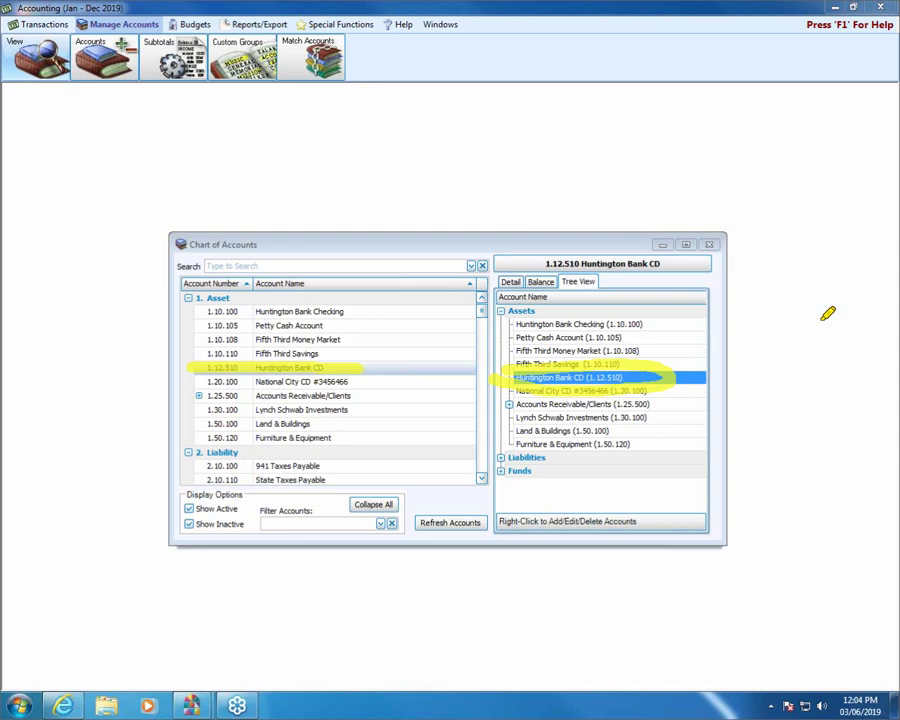
pyautogui.moveTo(516, 376); pyautogui.dragTo(689, 374)
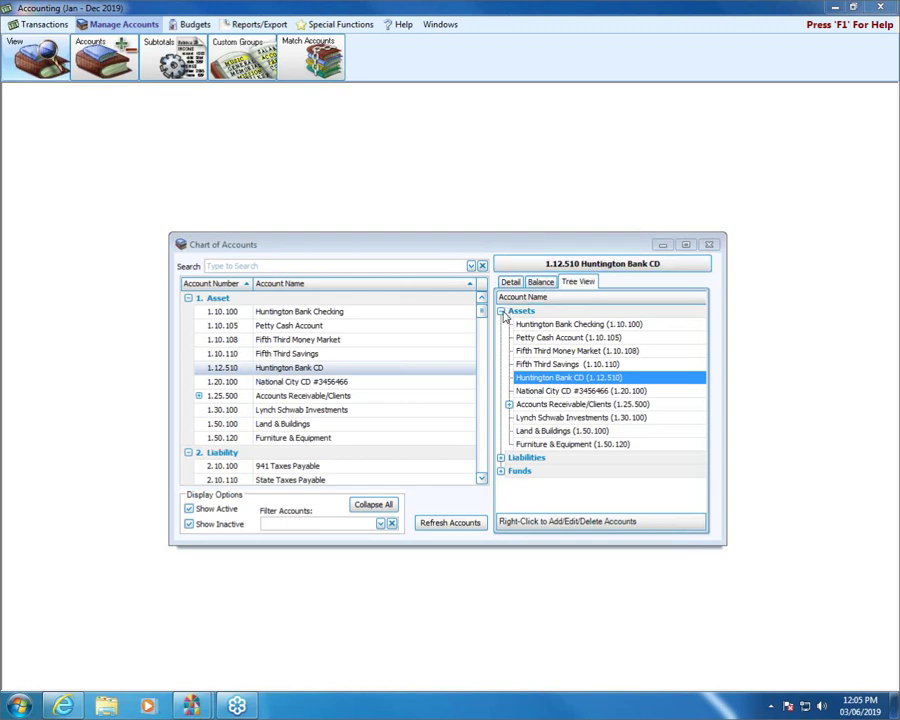
# Step: Collapse the Assets group, close the Chart of Accounts window and display the account types available for setup
pyautogui.click(502, 312)
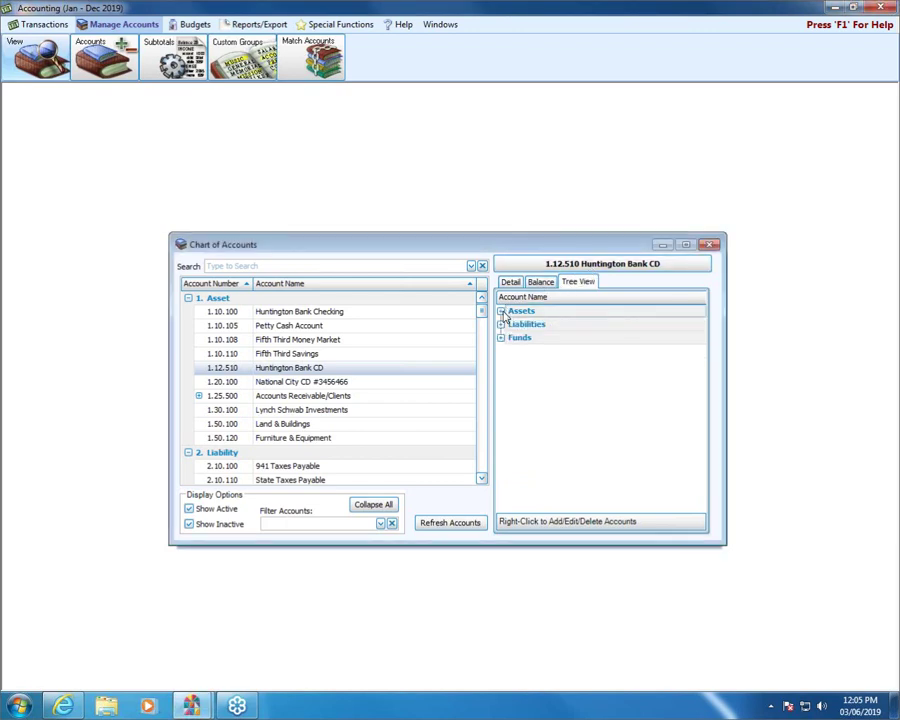
pyautogui.click(709, 244)
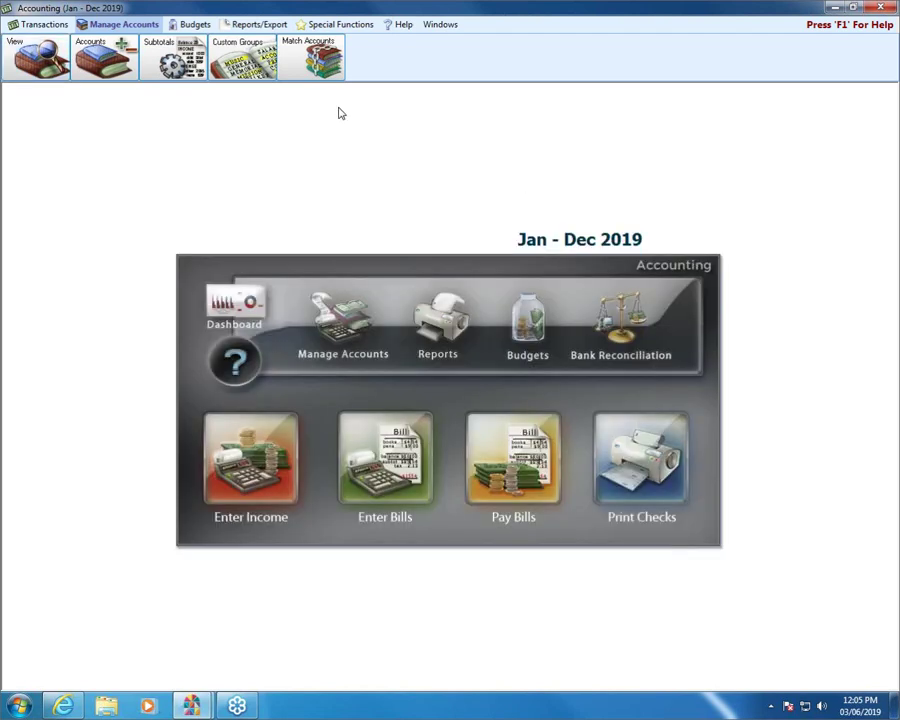
pyautogui.click(104, 68)
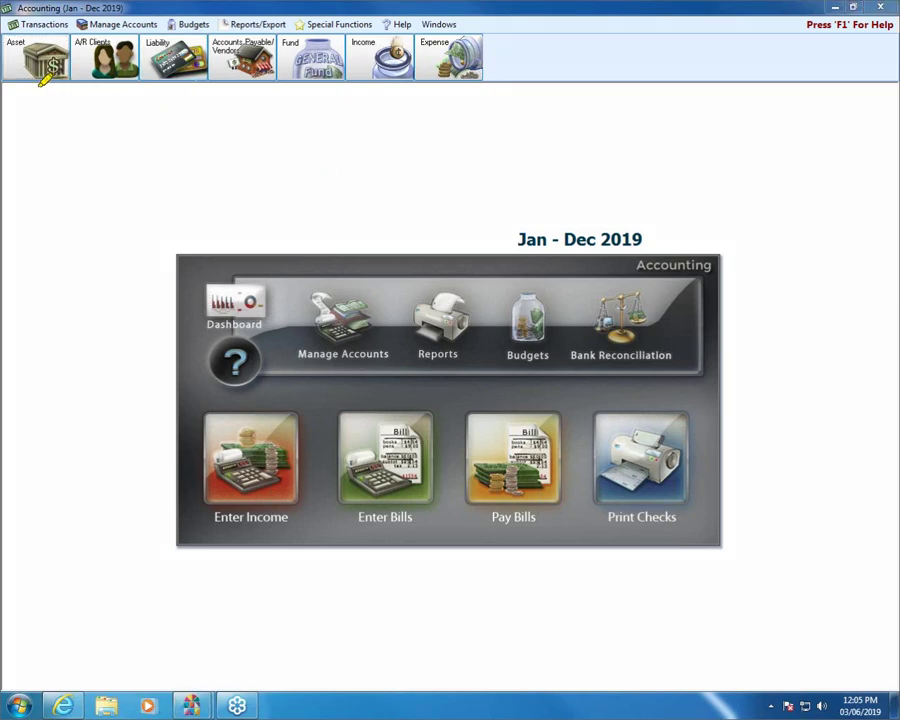
pyautogui.moveTo(28, 102); pyautogui.dragTo(31, 140)
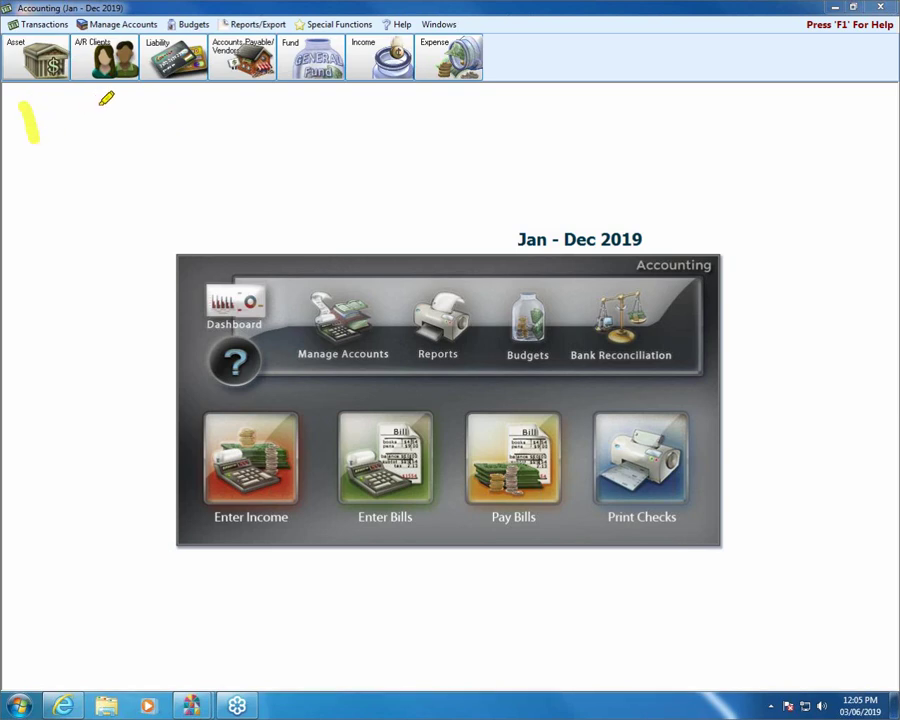
pyautogui.moveTo(104, 100); pyautogui.dragTo(110, 120)
pyautogui.moveTo(167, 97); pyautogui.dragTo(186, 152)
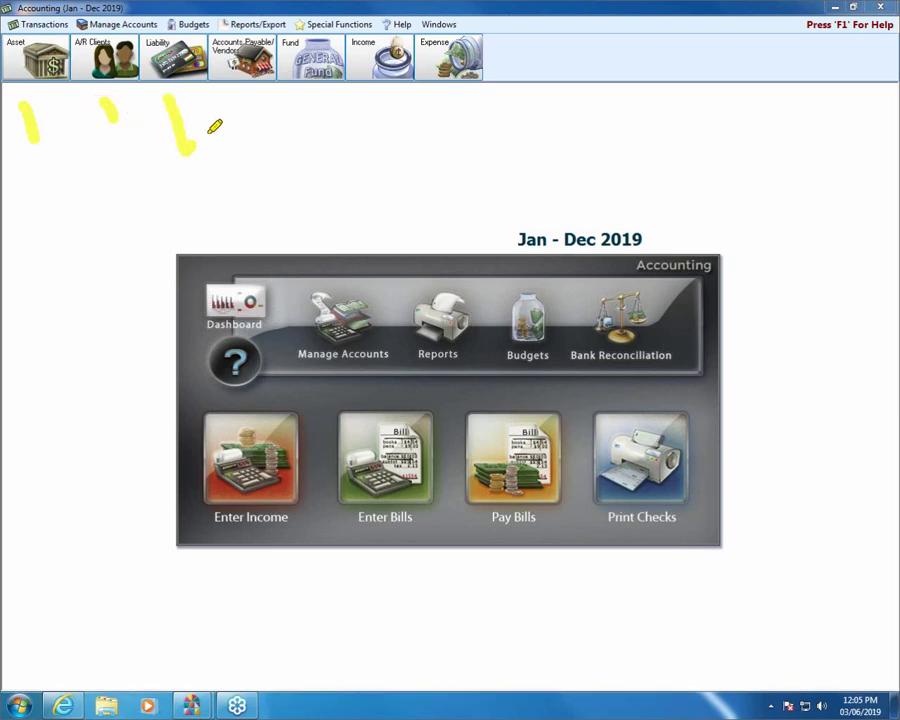
pyautogui.moveTo(258, 100)
pyautogui.mouseDown()
pyautogui.moveTo(274, 123)
pyautogui.moveTo(345, 122)
pyautogui.mouseUp()
pyautogui.moveTo(400, 102)
pyautogui.mouseDown()
pyautogui.moveTo(430, 128)
pyautogui.moveTo(495, 153)
pyautogui.mouseUp()
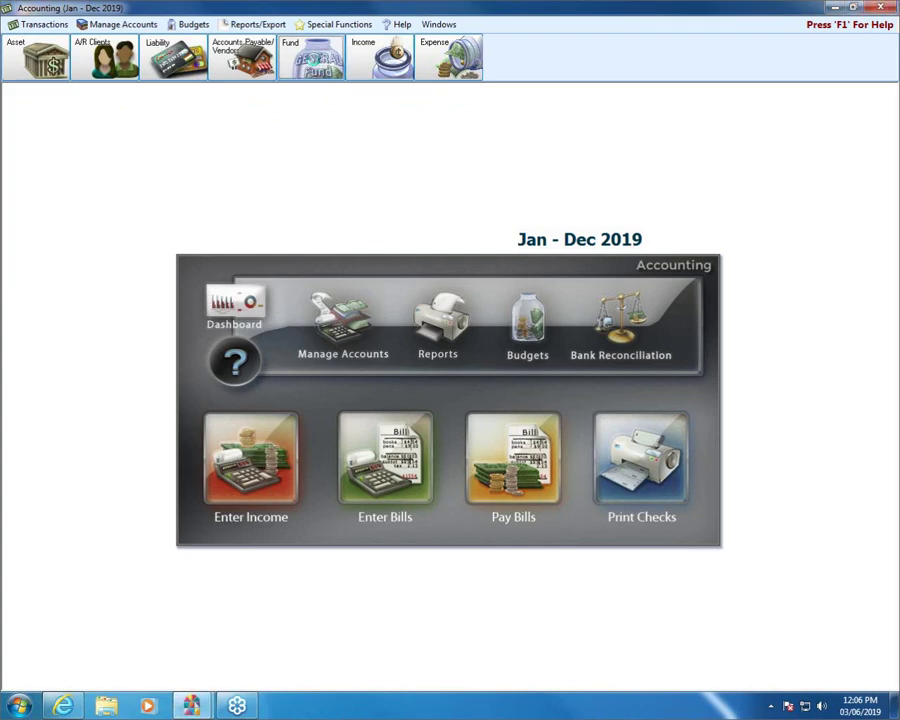
# Step: Open the main fund setup and enter "Fall Festival Fund" as the new fund's name
pyautogui.click(315, 58)
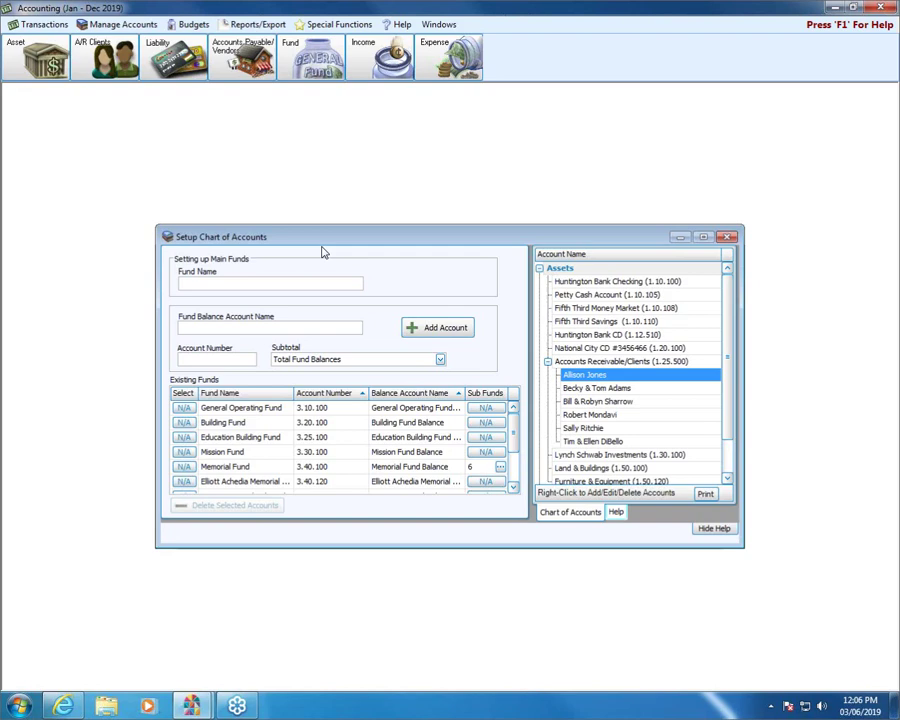
pyautogui.click(266, 284)
pyautogui.write('Fa')
pyautogui.write('Fesitval f')
pyautogui.write('un')
pyautogui.press('BackSpace')
pyautogui.press('BackSpace')
pyautogui.press('BackSpace')
pyautogui.press('BackSpace')
pyautogui.press('BackSpace')
pyautogui.press('BackSpace')
pyautogui.press('BackSpace')
pyautogui.press('BackSpace')
pyautogui.press('BackSpace')
pyautogui.write('tival GFu')
pyautogui.press('BackSpace')
pyautogui.press('BackSpace')
pyautogui.press('BackSpace')
pyautogui.press('BackSpace')
pyautogui.write('Fund')
pyautogui.press('Tab')
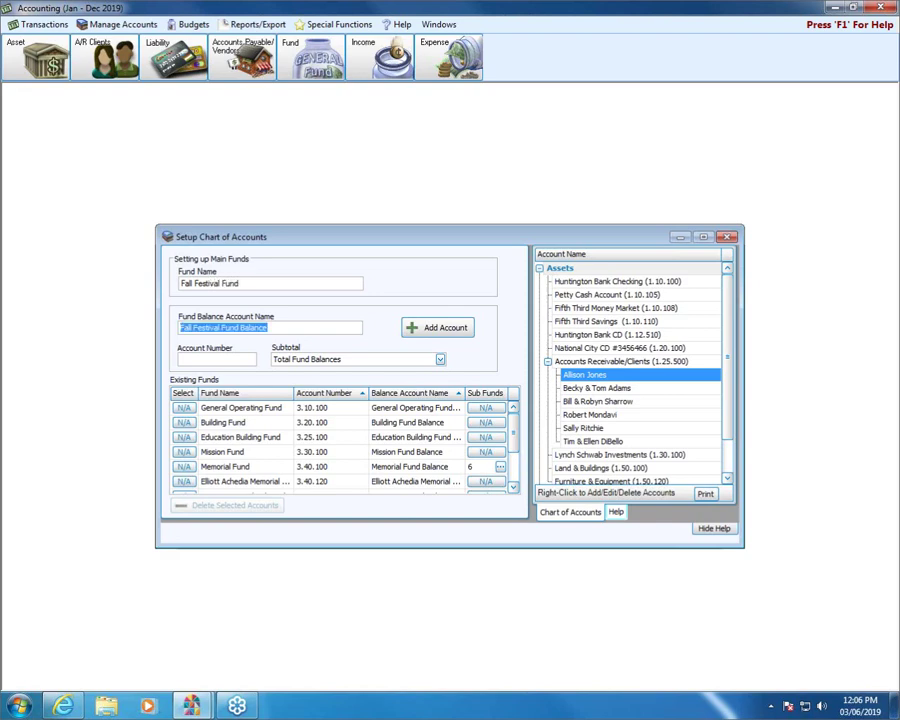
# Step: Assign account number 3.27.100 and the Total Fund Balances subtotal to the Fall Festival Fund, and add it to the chart of accounts
pyautogui.press('Tab')
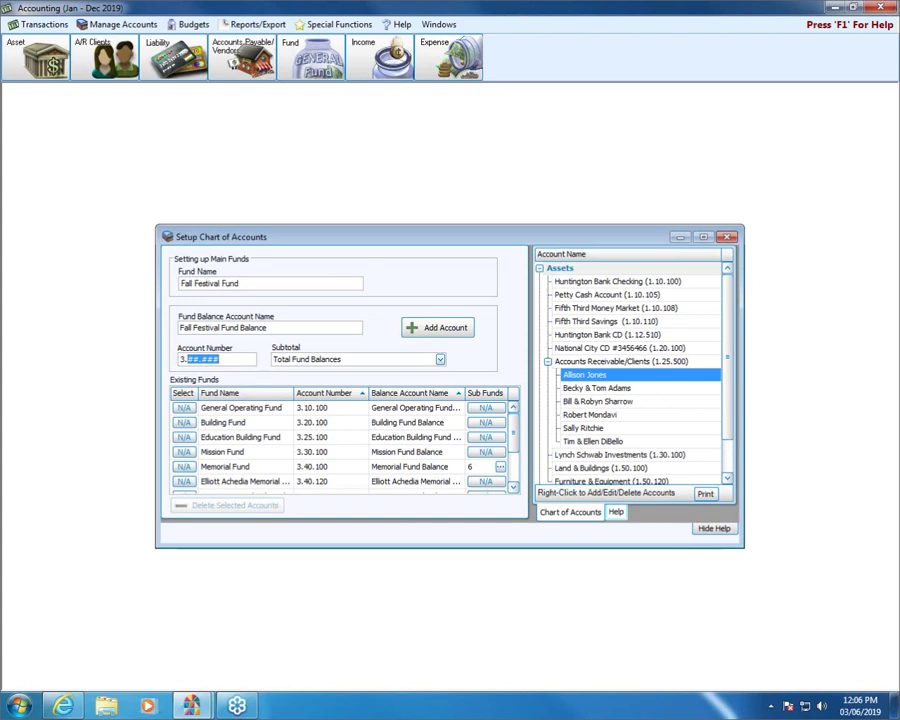
pyautogui.write('27.100')
pyautogui.click(440, 359)
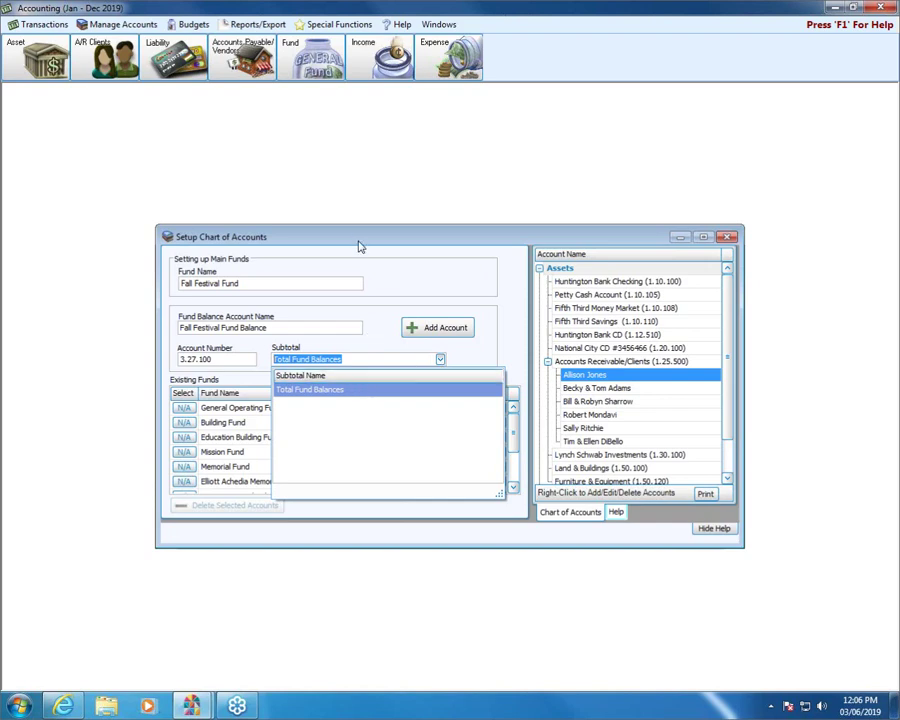
pyautogui.click(377, 270)
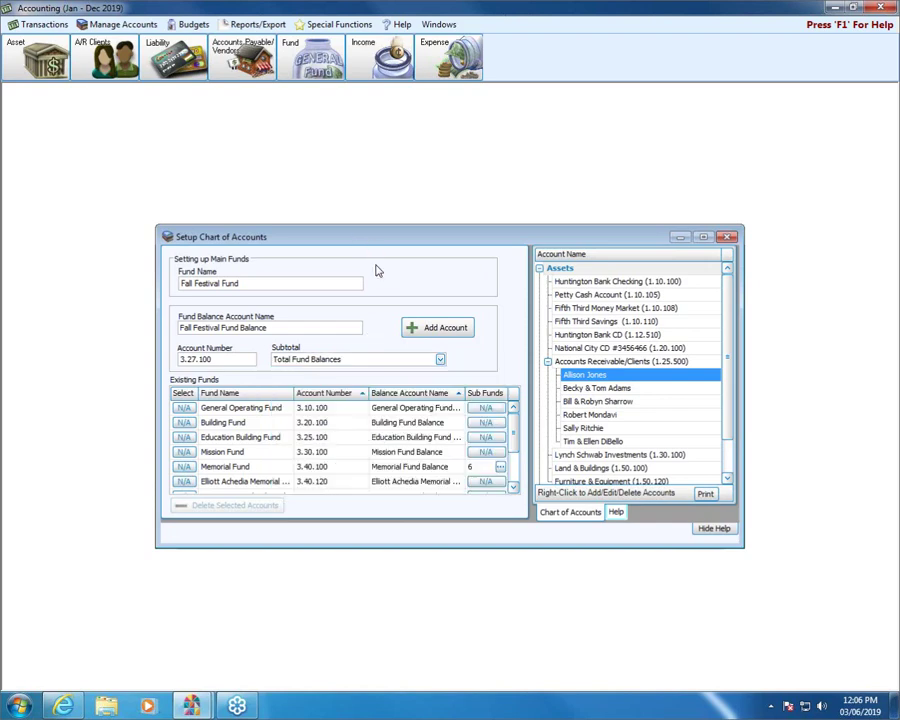
pyautogui.click(440, 360)
pyautogui.click(440, 360)
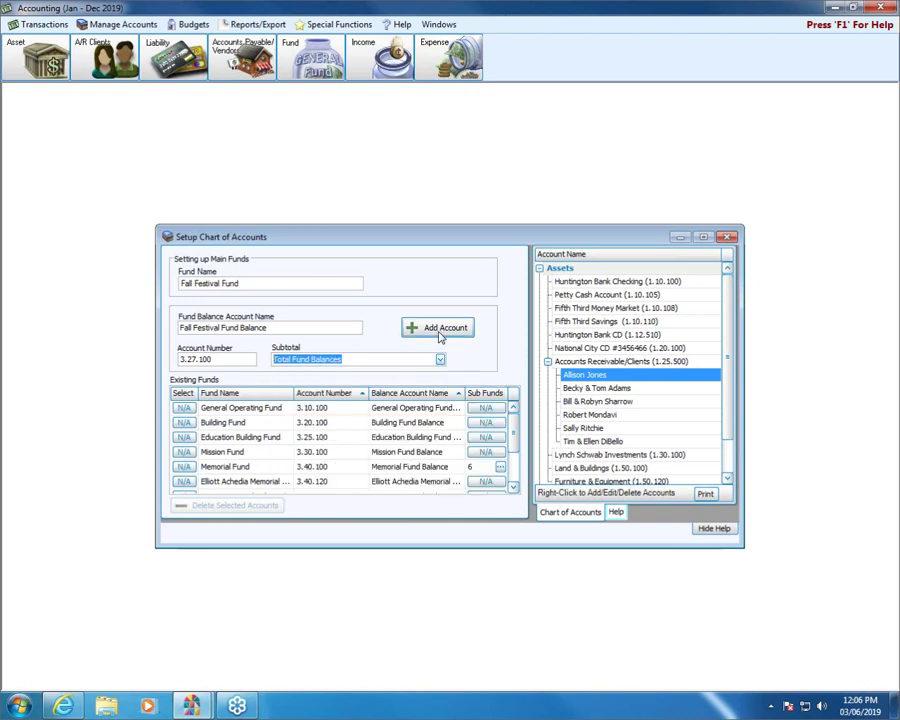
pyautogui.click(438, 332)
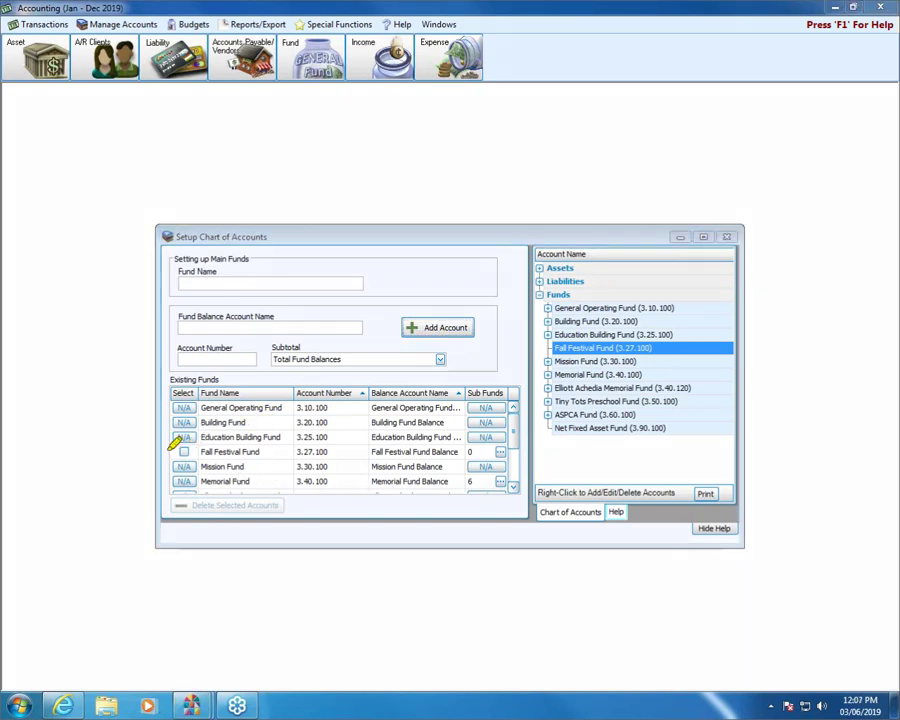
# Step: Add an income account "Fall Festival Income" numbered 4.27.100 to the Fall Festival Fund, with the subtotal Total Other Fund Income
pyautogui.moveTo(174, 452); pyautogui.dragTo(476, 451)
pyautogui.click(368, 52)
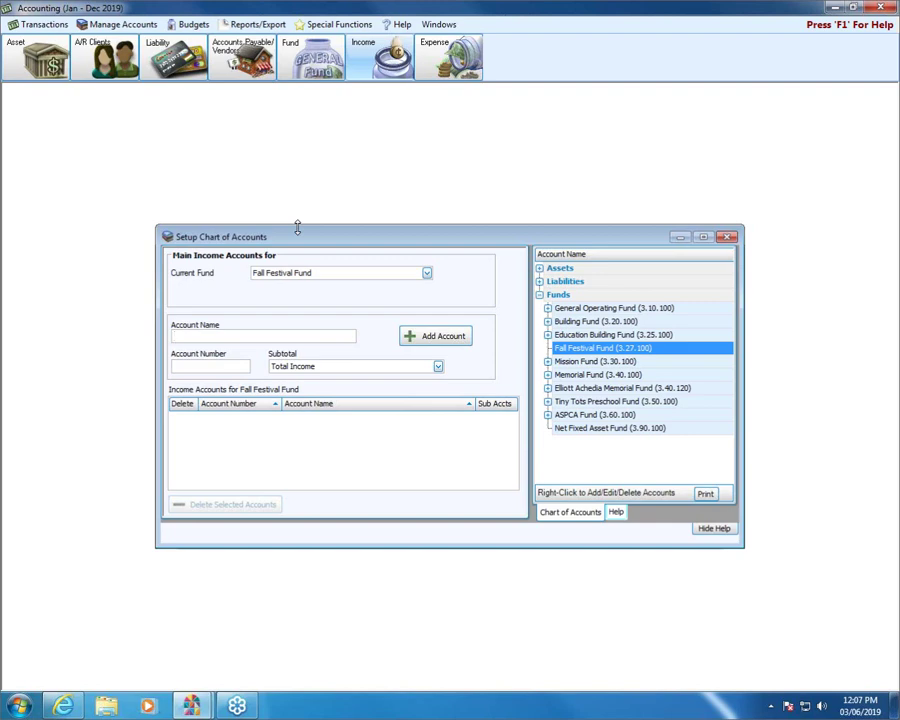
pyautogui.write('Fall Festival II')
pyautogui.write('come')
pyautogui.press('Tab')
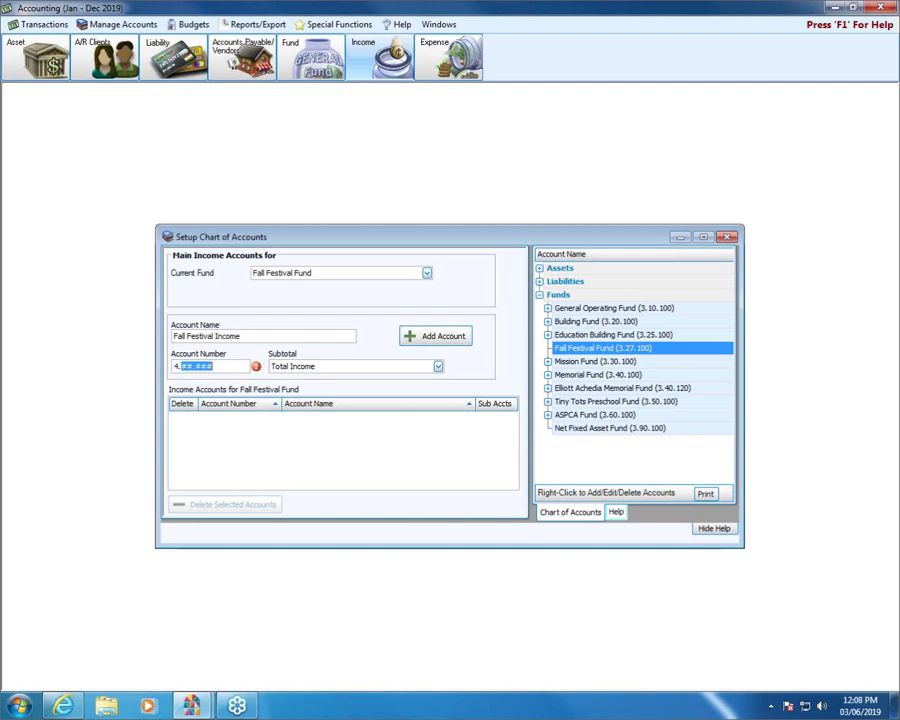
pyautogui.write('27100')
pyautogui.click(438, 367)
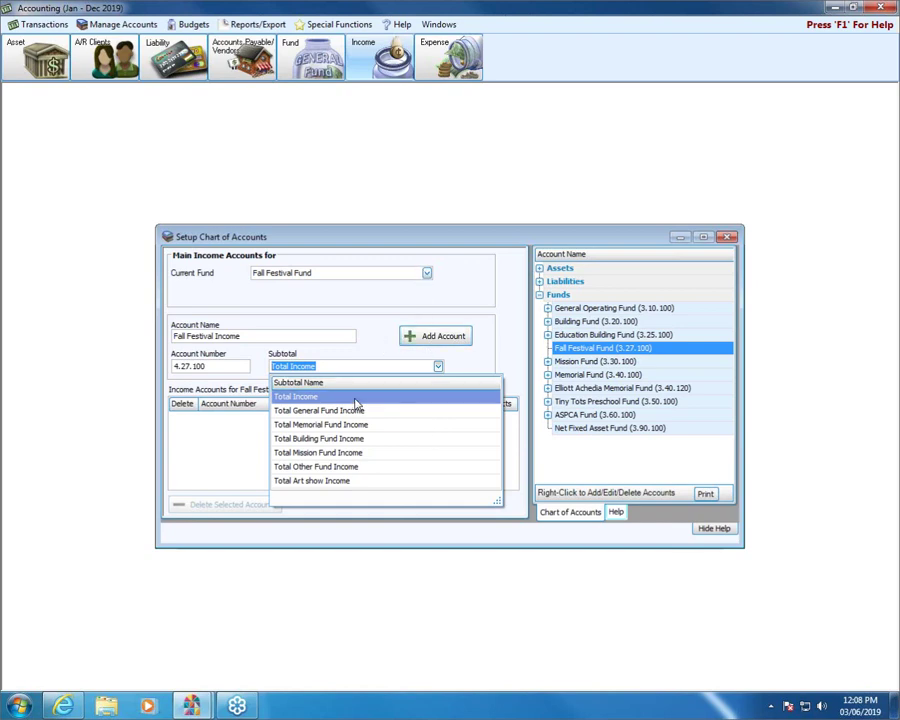
pyautogui.click(305, 470)
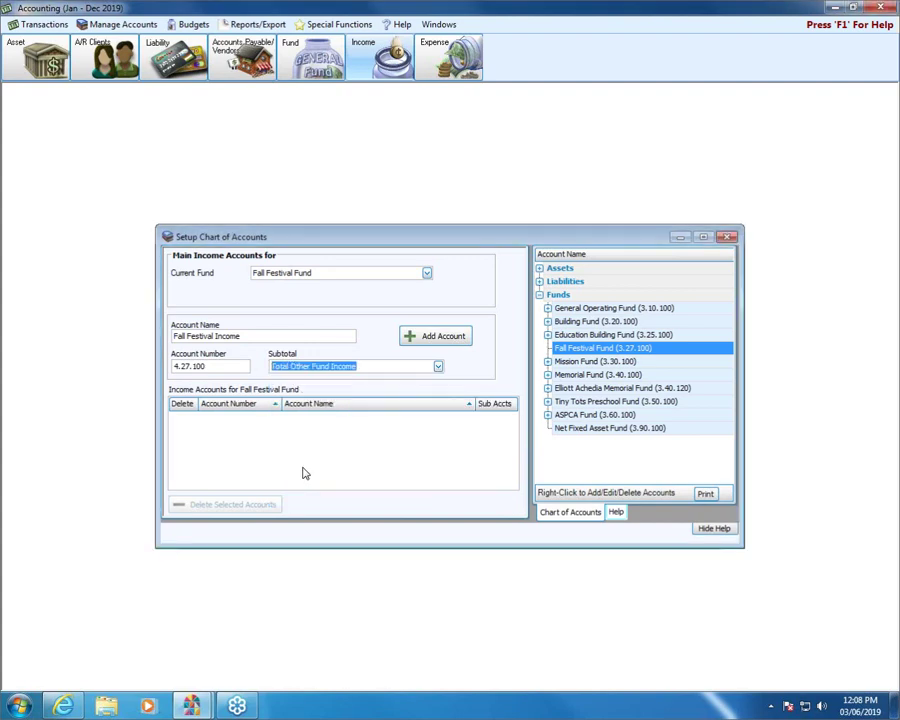
pyautogui.click(455, 340)
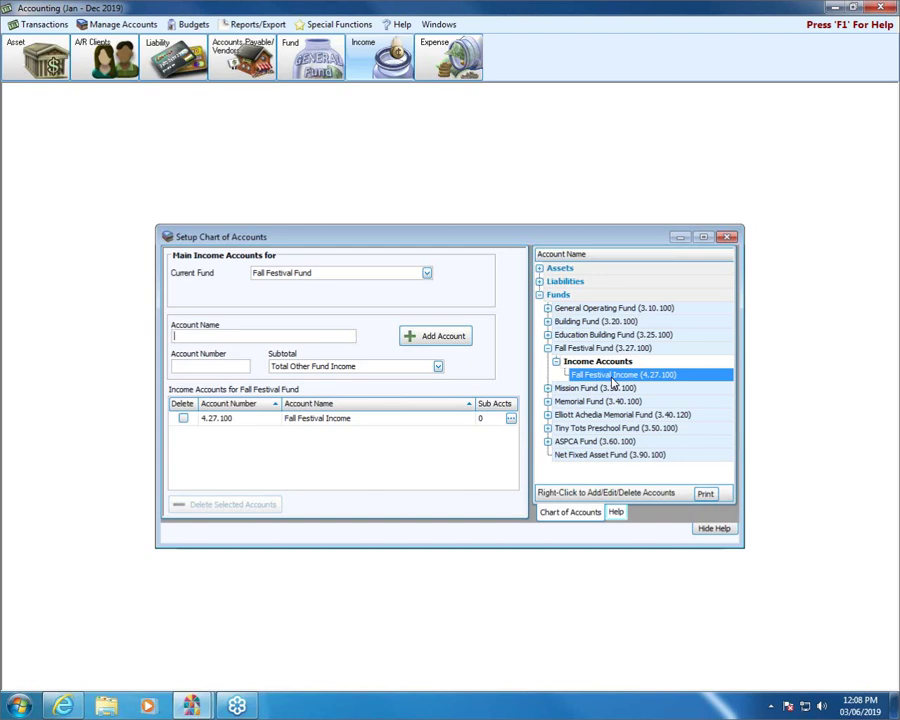
# Step: Close the account setup and display the Chart of Accounts as a tree with Assets collapsed and Funds expanded
pyautogui.click(728, 237)
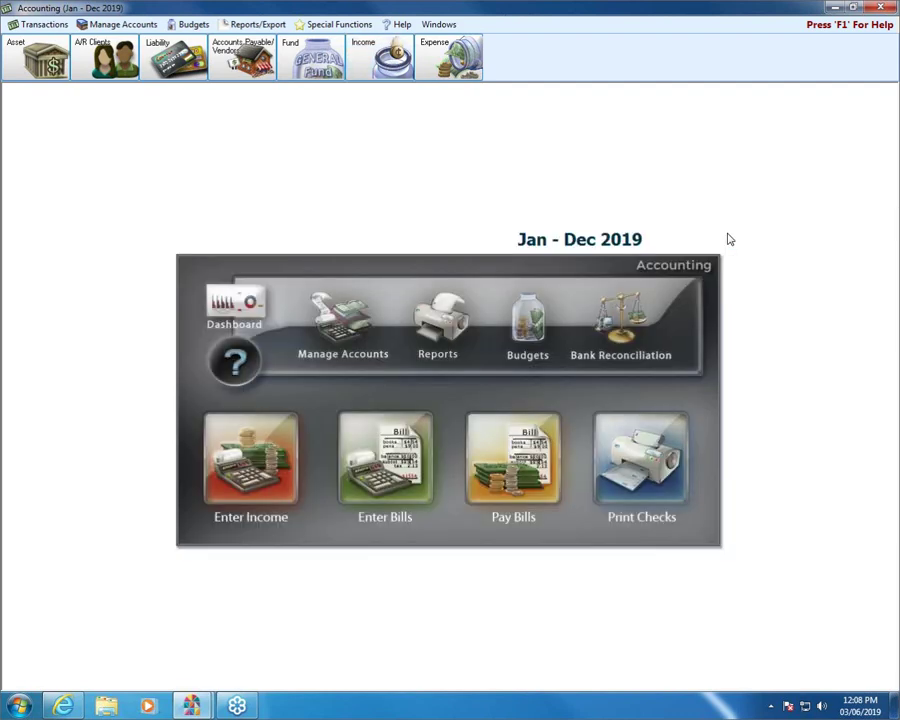
pyautogui.click(344, 333)
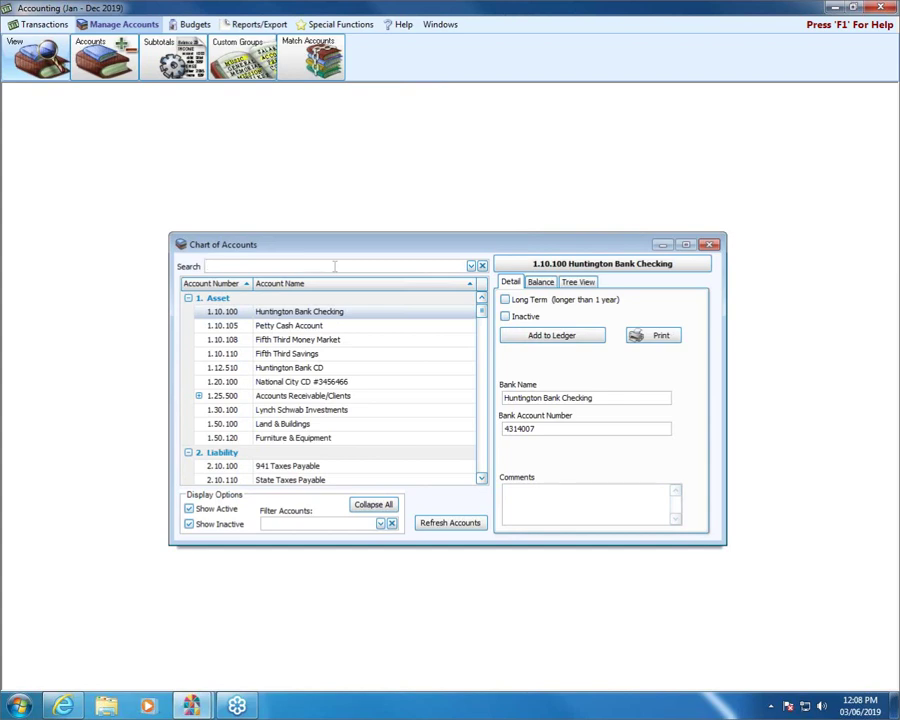
pyautogui.click(578, 282)
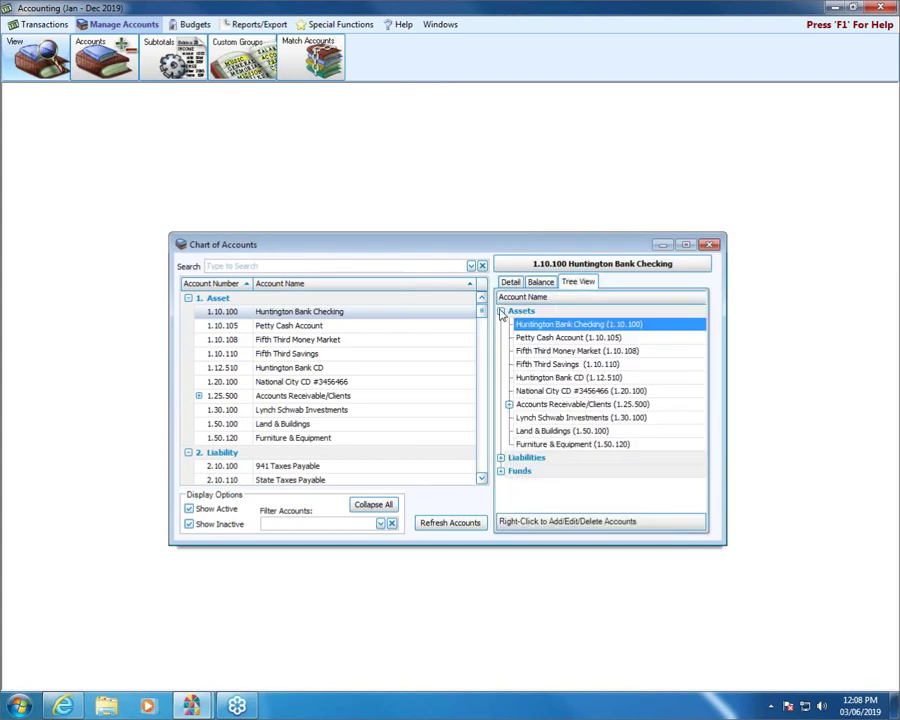
pyautogui.click(501, 311)
pyautogui.click(501, 338)
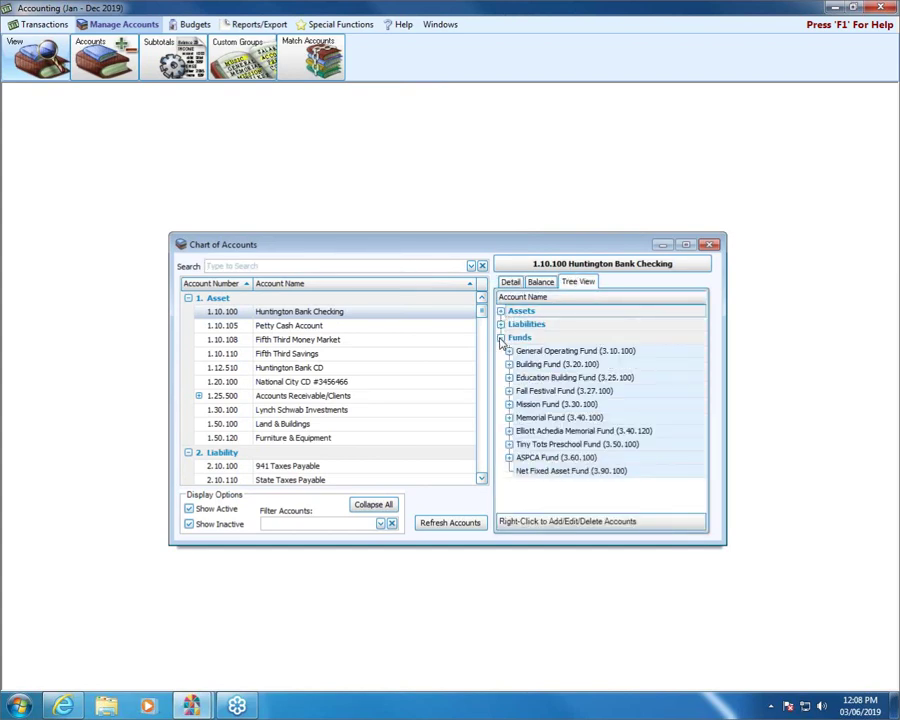
# Step: Add an expense account "Fall Festival Expense" numbered 5.27.100 to the Fall Festival Fund, with the subtotal Total Designated Expenses
pyautogui.rightClick(535, 392)
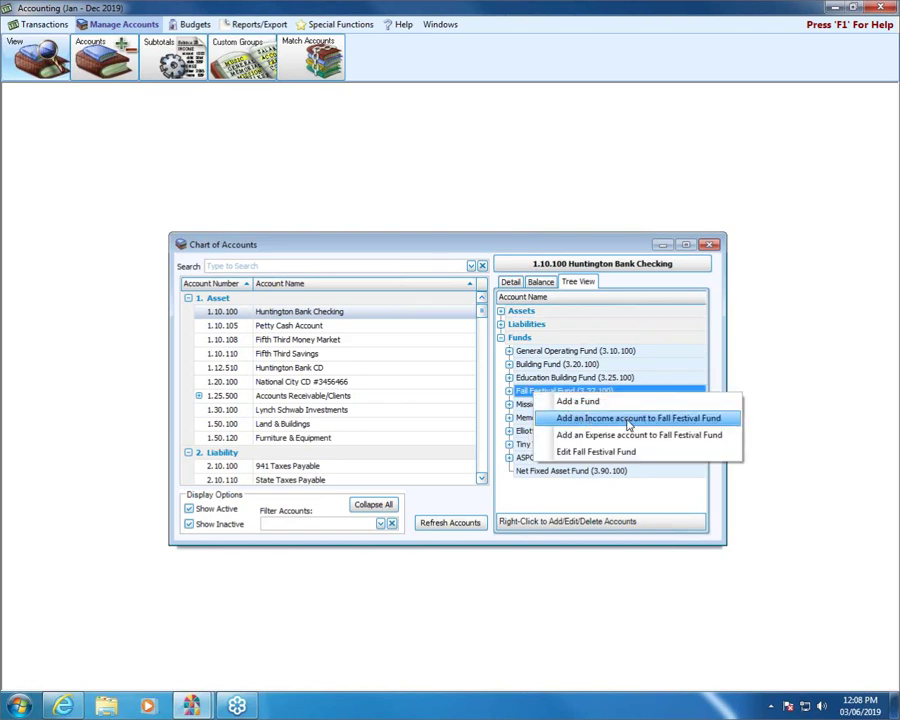
pyautogui.click(578, 437)
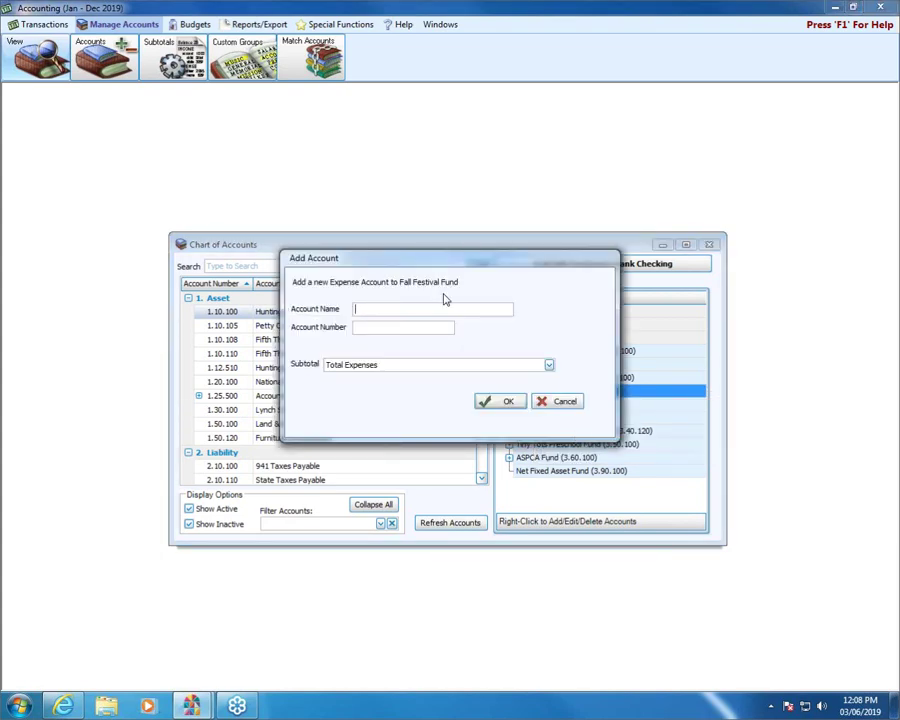
pyautogui.write('Fall Festival Expense')
pyautogui.press('Tab')
pyautogui.write('27.')
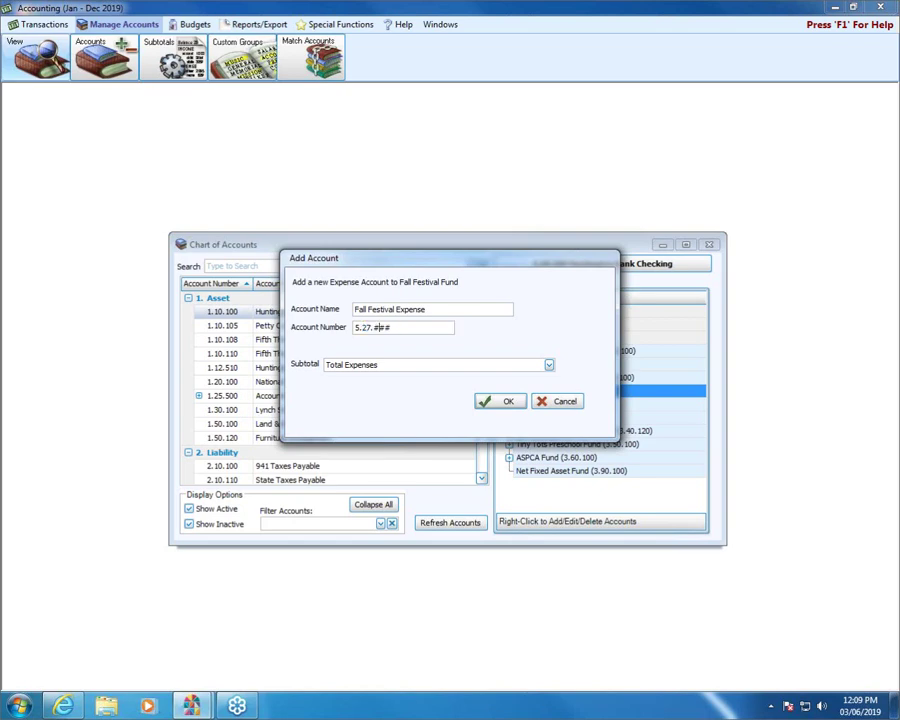
pyautogui.write('100')
pyautogui.click(549, 366)
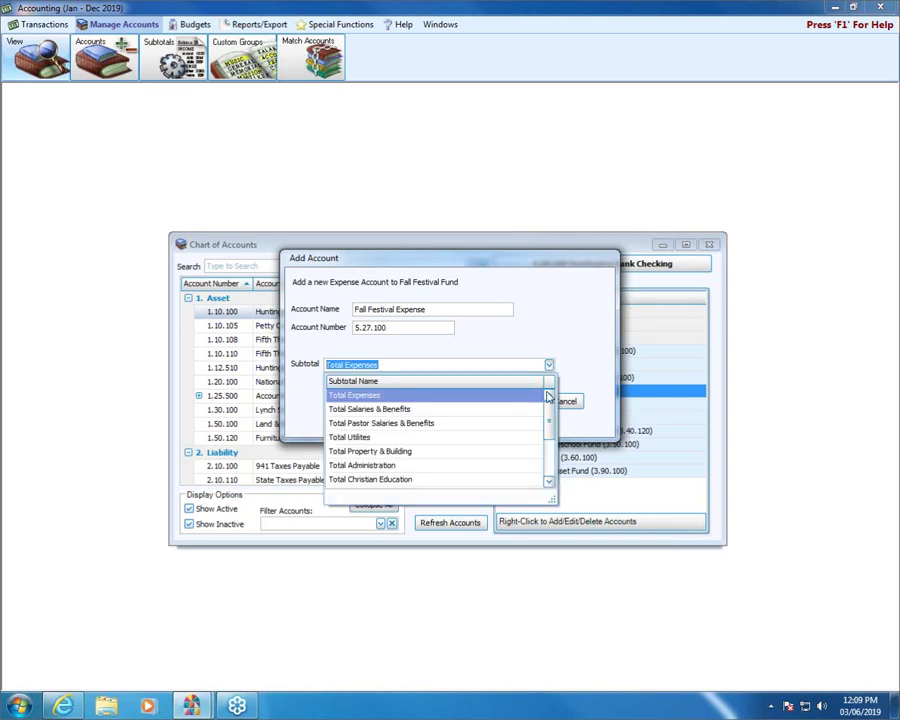
pyautogui.moveTo(558, 424); pyautogui.dragTo(558, 456)
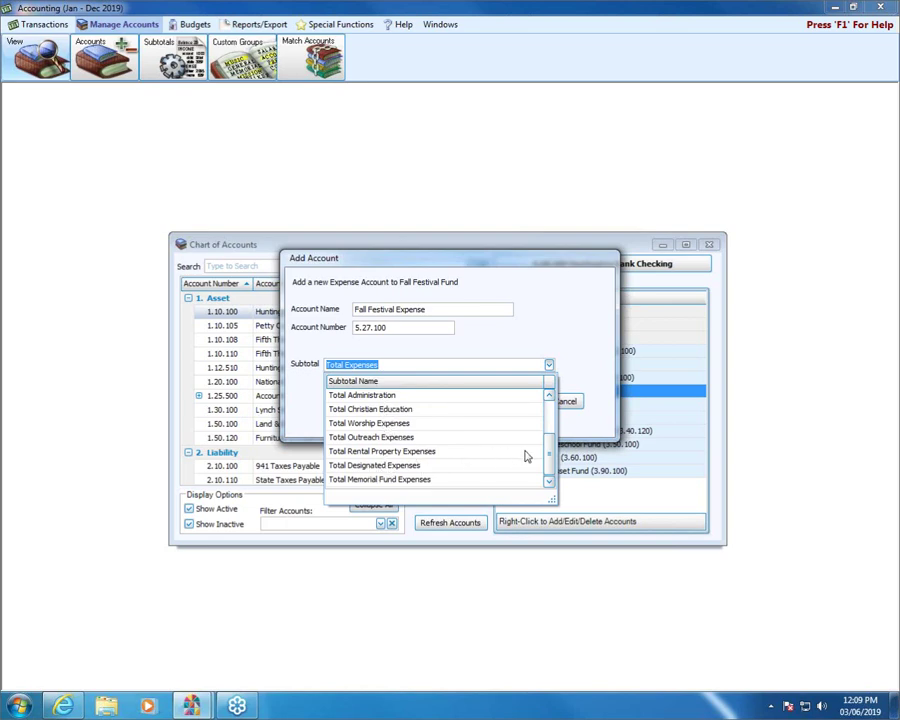
pyautogui.moveTo(554, 453)
pyautogui.mouseDown()
pyautogui.moveTo(554, 438)
pyautogui.moveTo(554, 455)
pyautogui.mouseUp()
pyautogui.click(390, 469)
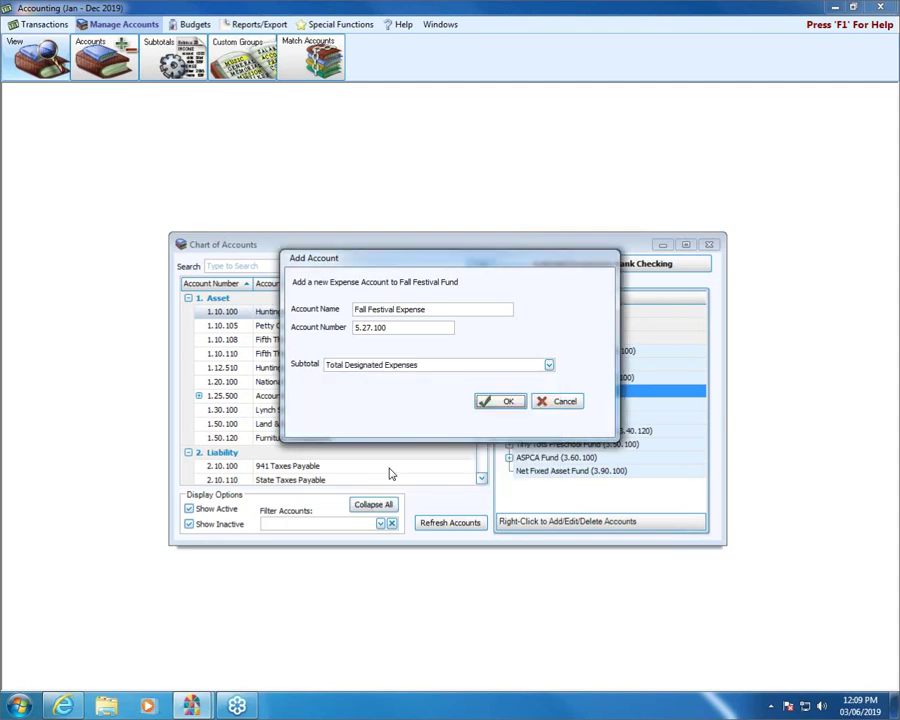
pyautogui.click(497, 400)
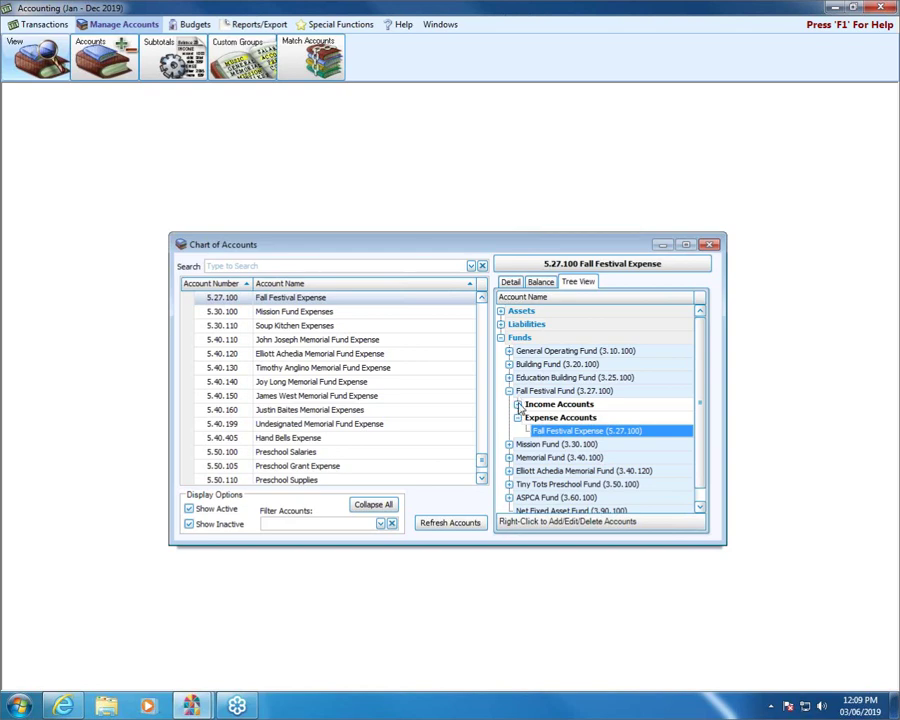
# Step: Expand the Fall Festival Fund's income accounts for review, collapse the fund and close the Chart of Accounts
pyautogui.click(517, 404)
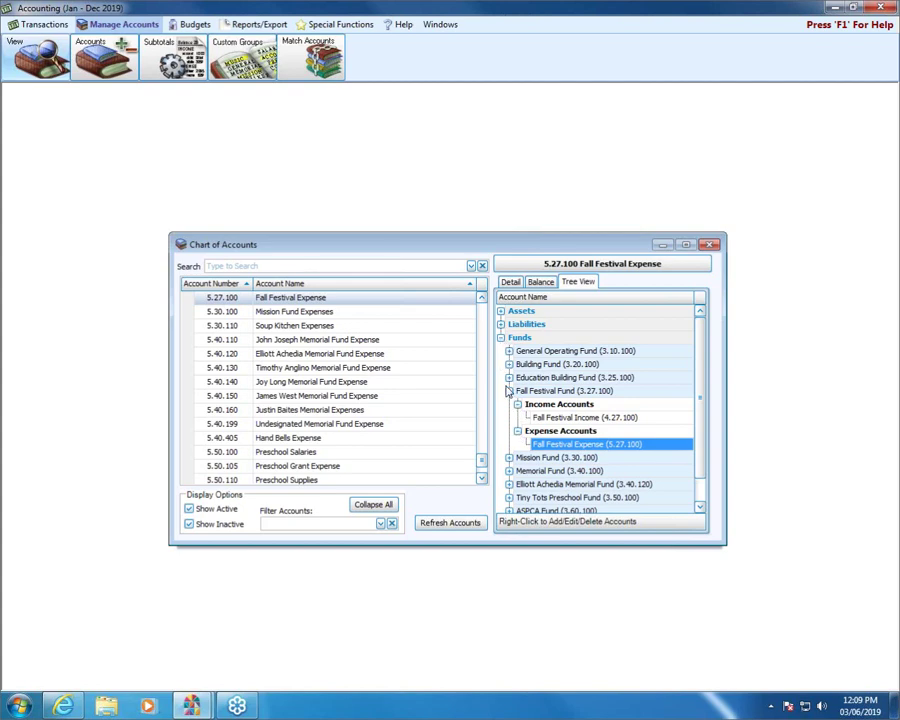
pyautogui.click(509, 391)
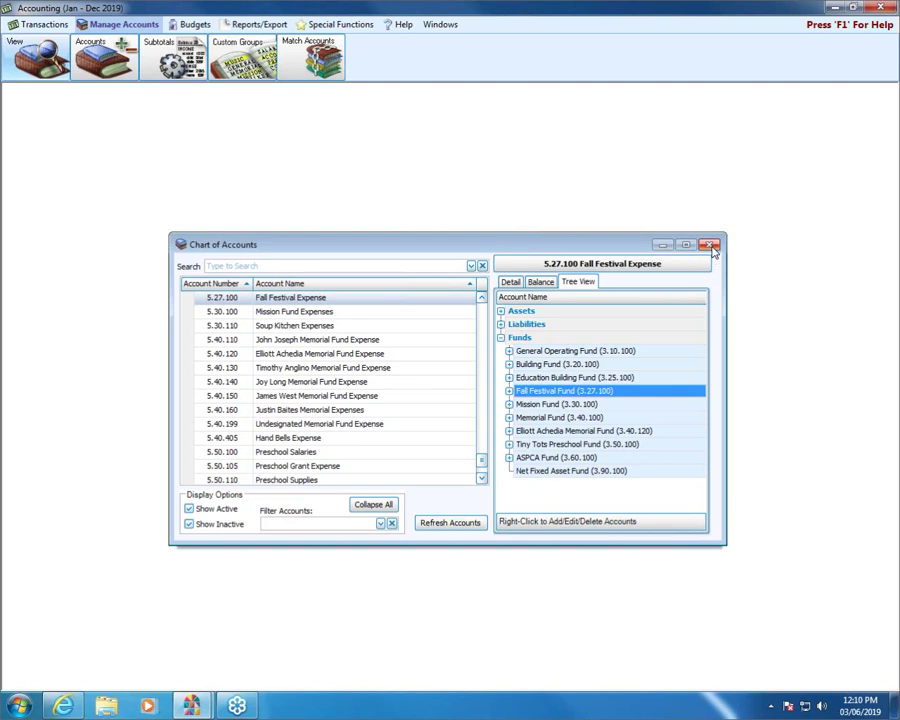
pyautogui.click(709, 245)
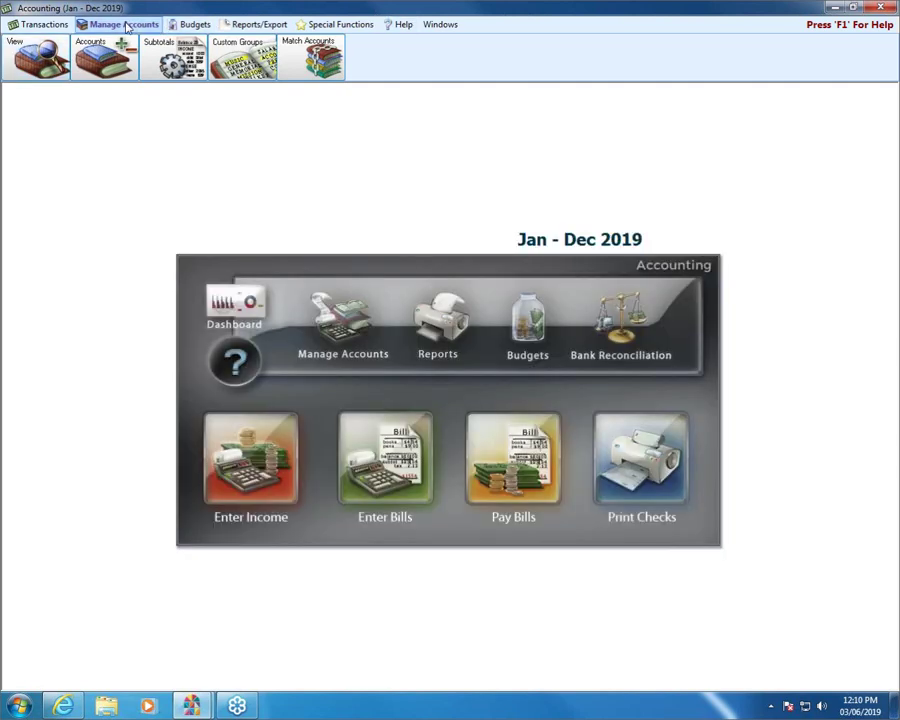
# Step: Open the Accounts Payable/Vendors setup and add a vendor named "Kersey Tea House"
pyautogui.click(105, 57)
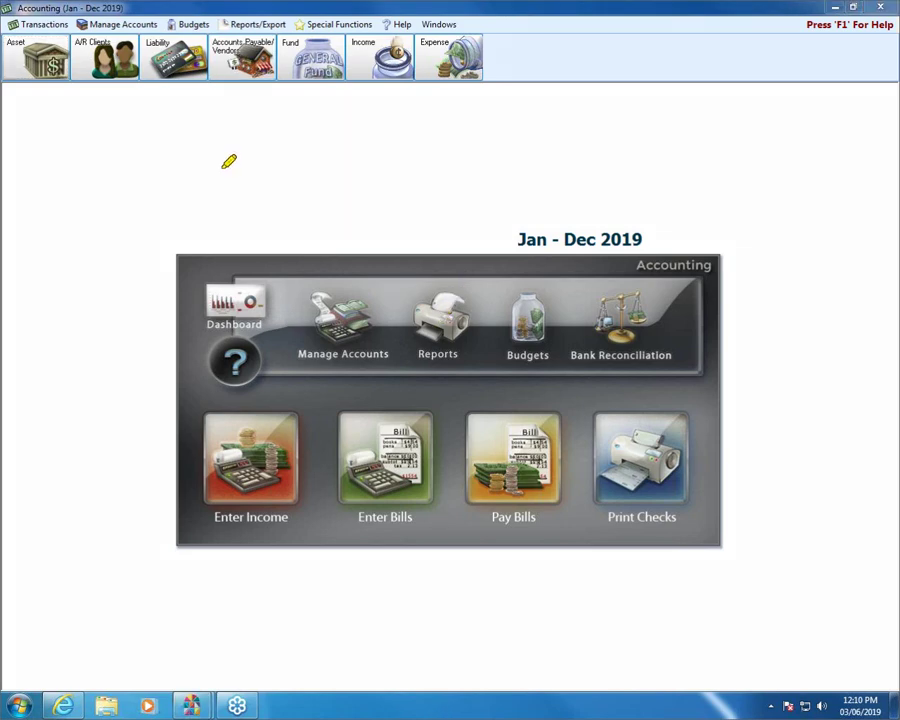
pyautogui.moveTo(240, 153); pyautogui.dragTo(240, 197)
pyautogui.moveTo(244, 125)
pyautogui.mouseDown()
pyautogui.moveTo(241, 84)
pyautogui.moveTo(261, 108)
pyautogui.moveTo(239, 88)
pyautogui.moveTo(218, 120)
pyautogui.mouseUp()
pyautogui.click(260, 66)
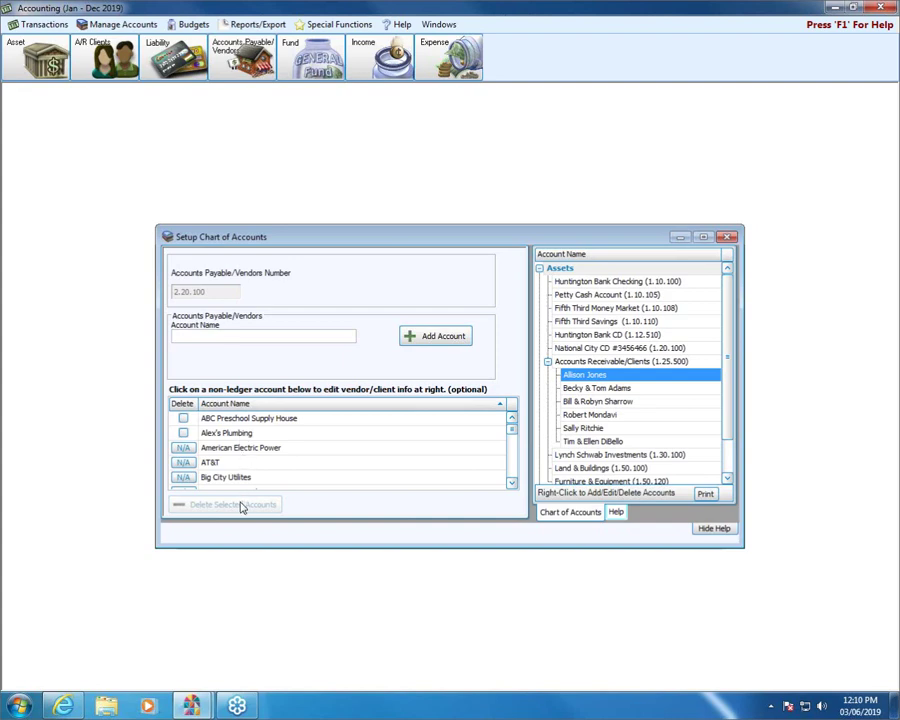
pyautogui.click(216, 336)
pyautogui.write('Kersey Tea House')
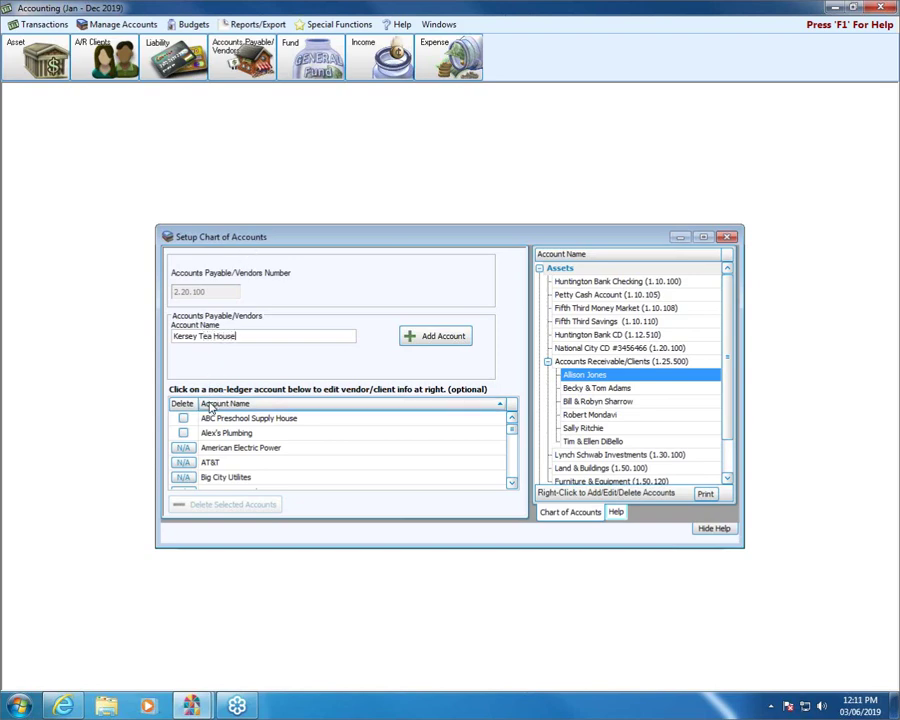
pyautogui.click(434, 338)
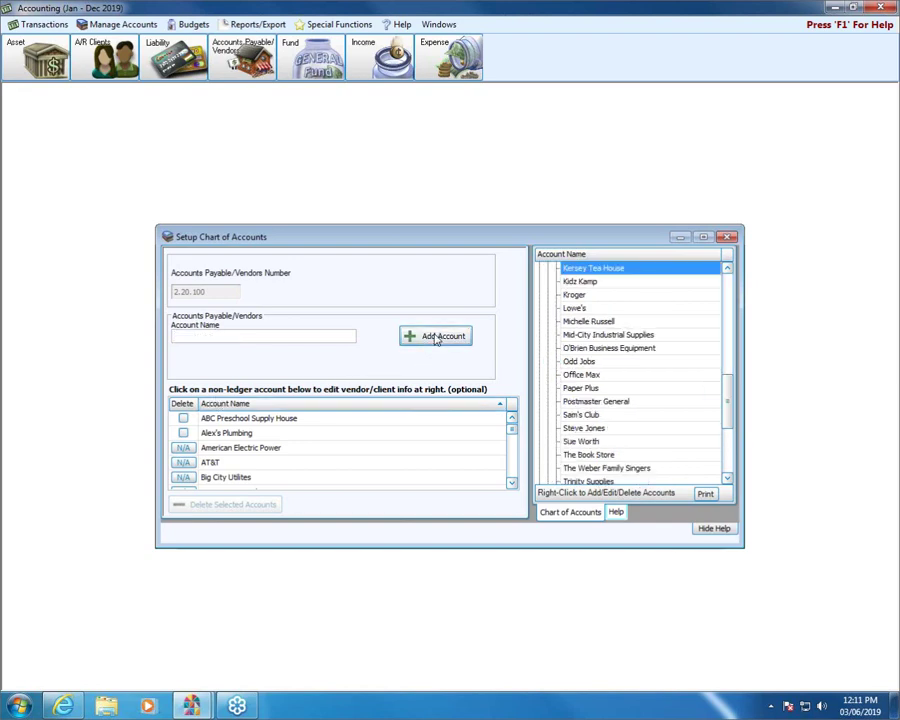
# Step: Locate Kersey Tea House in the list of existing vendor accounts
pyautogui.click(512, 470)
pyautogui.click(512, 470)
pyautogui.click(512, 468)
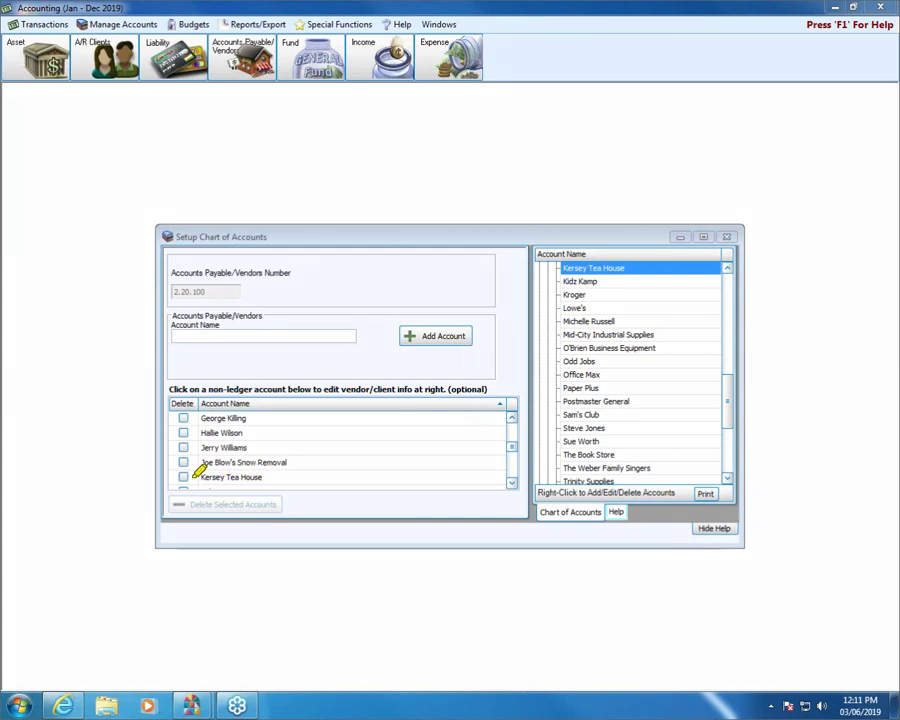
pyautogui.moveTo(196, 479); pyautogui.dragTo(470, 479)
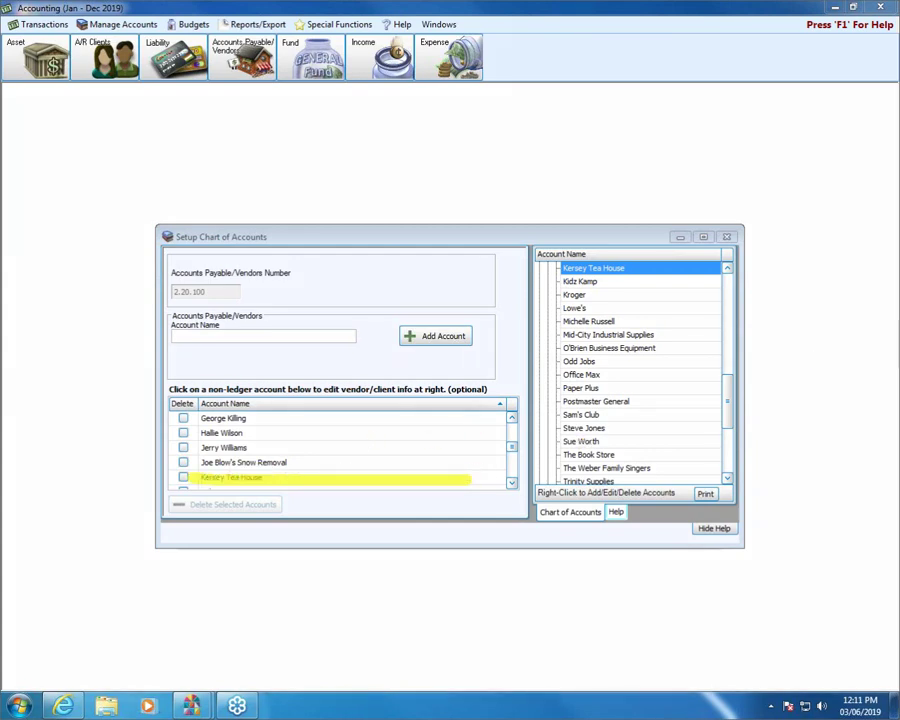
# Step: Open the Kersey Tea House account for editing, cancel without changes and display its add, delete and edit options again
pyautogui.click(602, 270)
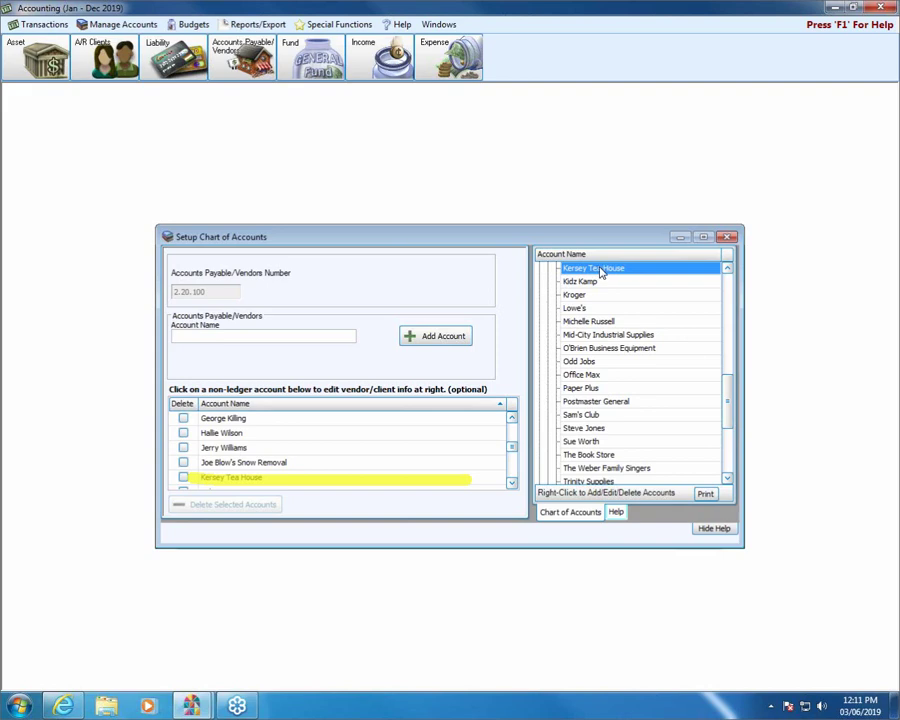
pyautogui.rightClick(602, 271)
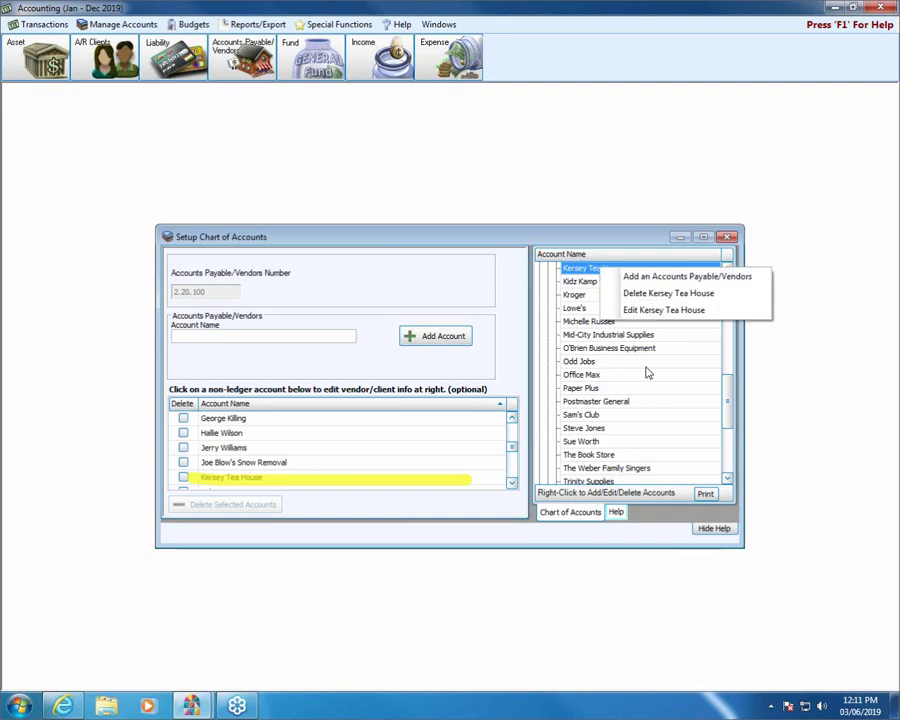
pyautogui.click(645, 310)
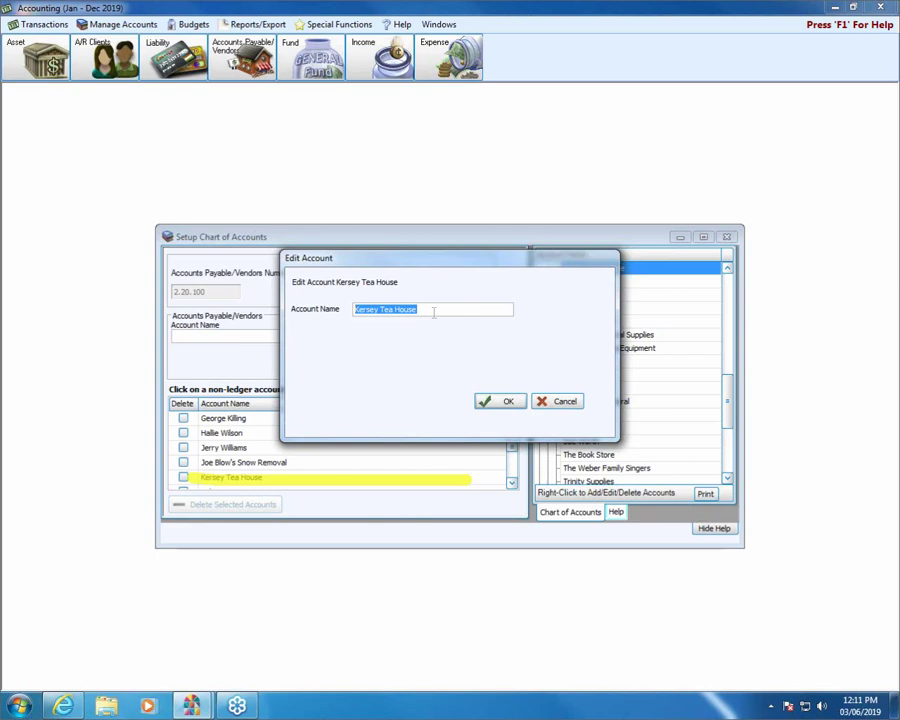
pyautogui.click(558, 402)
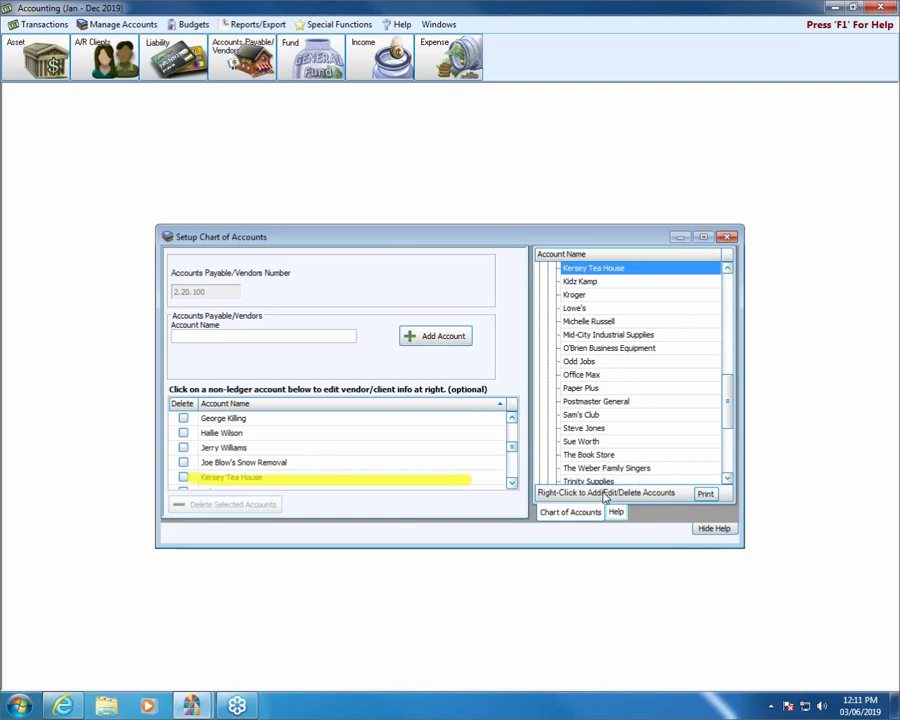
pyautogui.rightClick(592, 270)
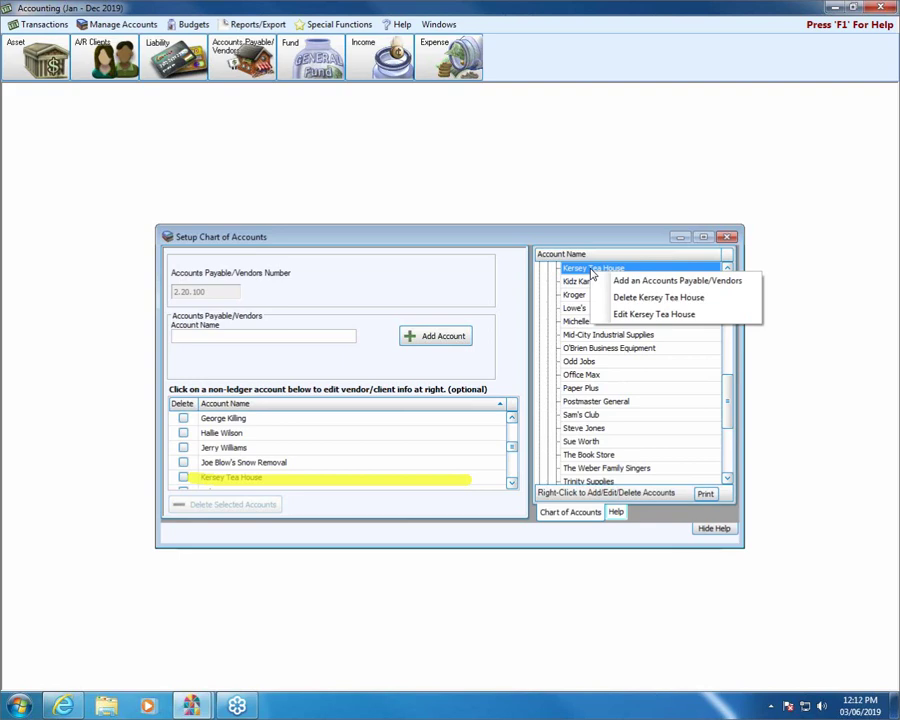
# Step: Close the account setup, search the Chart of Accounts for "Kers" and select Kersey Tea House
pyautogui.click(727, 237)
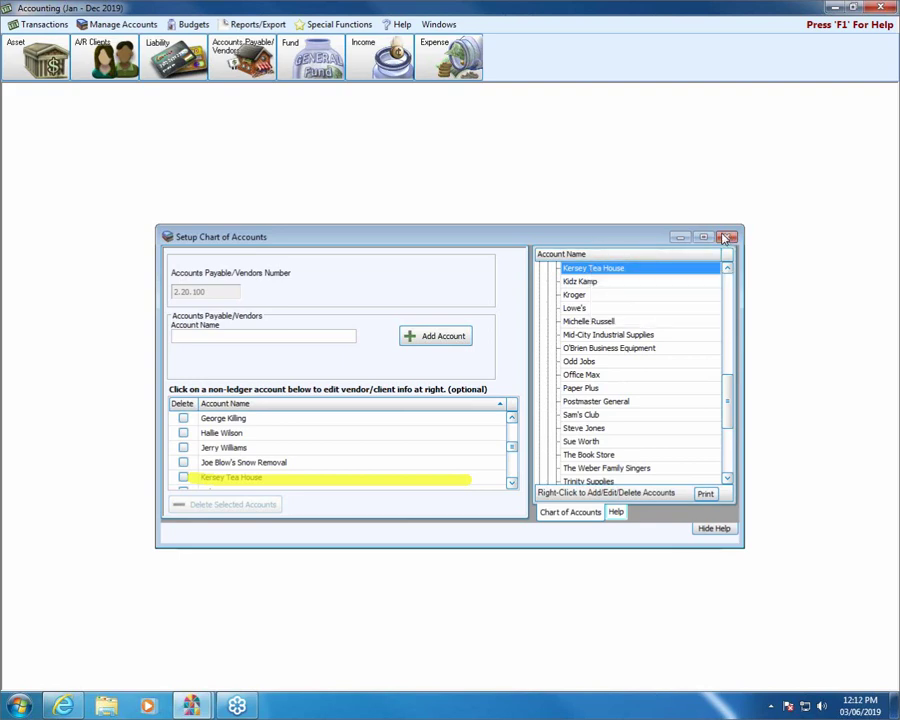
pyautogui.click(341, 330)
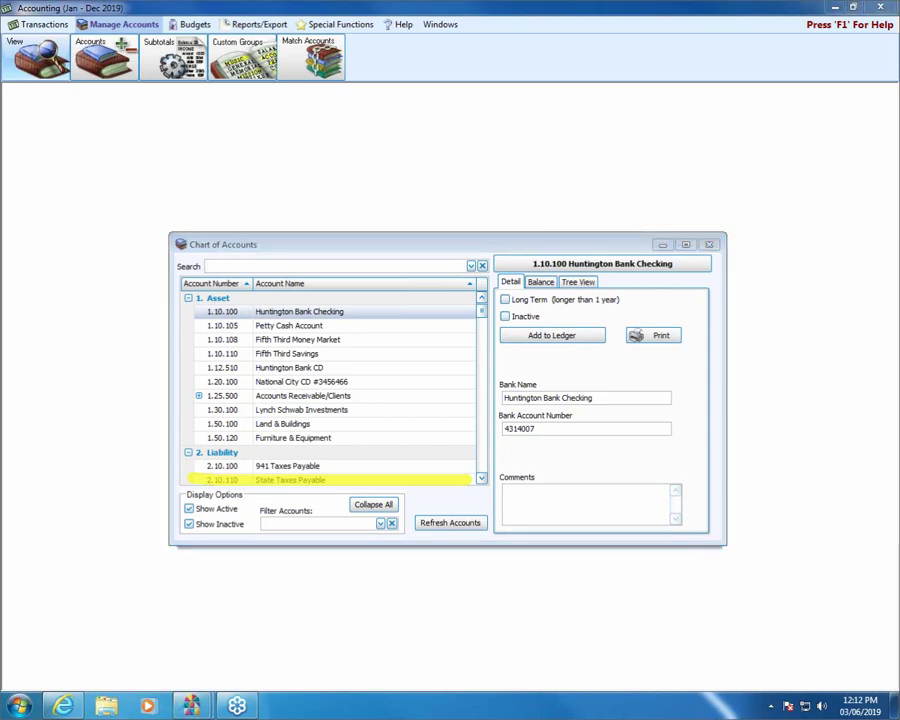
pyautogui.click(278, 271)
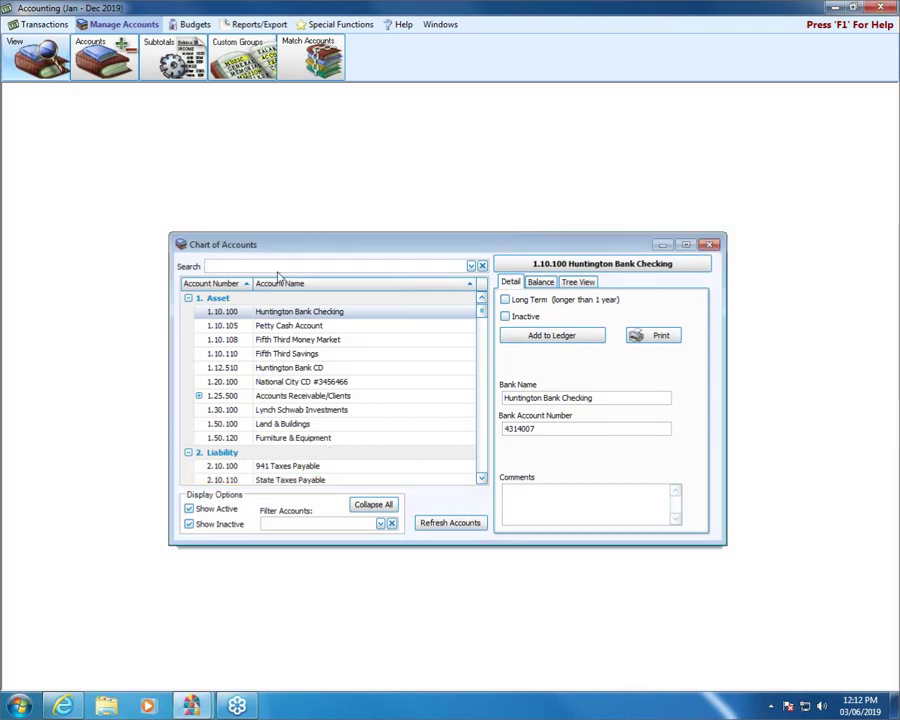
pyautogui.write('Kers')
pyautogui.click(277, 298)
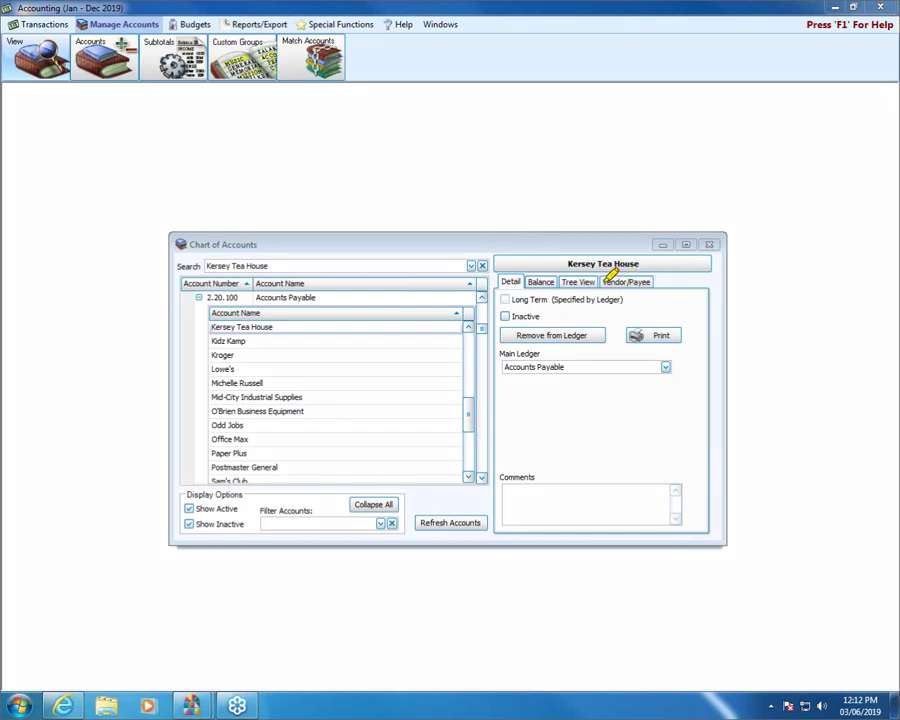
pyautogui.moveTo(600, 282); pyautogui.dragTo(665, 282)
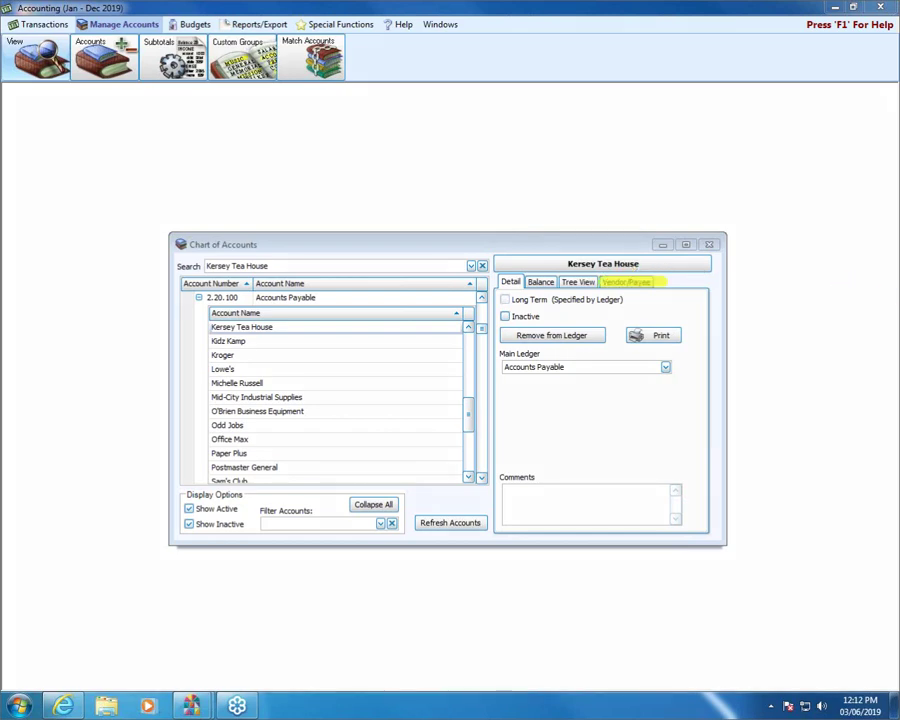
# Step: Display the vendor/payee details of Kersey Tea House
pyautogui.click(634, 283)
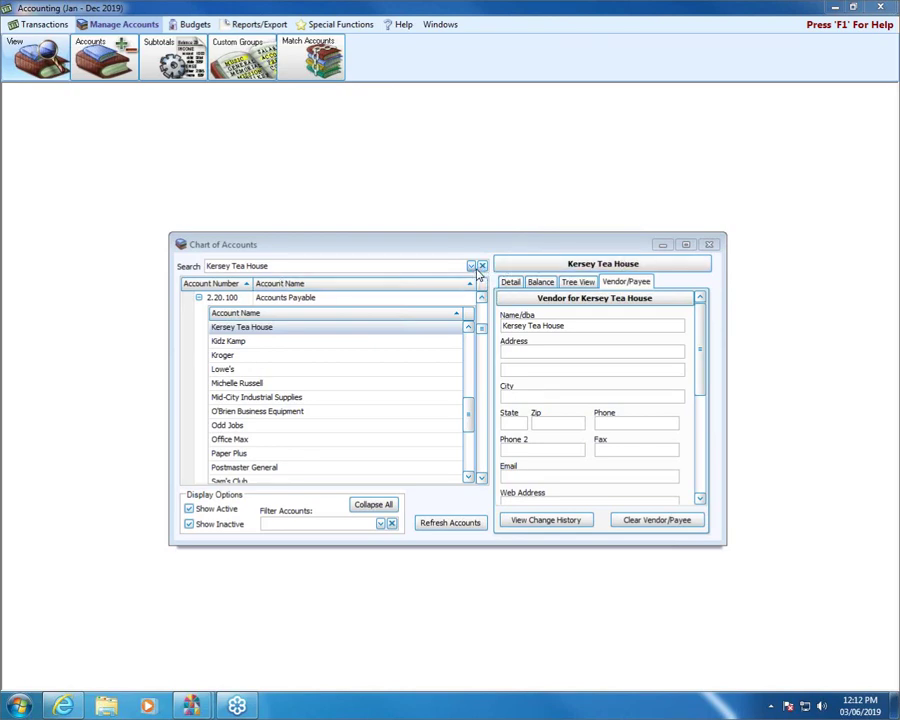
# Step: Search the Chart of Accounts for "thank", locate Thanksgiving Offering Income (4.10.160) in the account tree and delete it
pyautogui.click(482, 267)
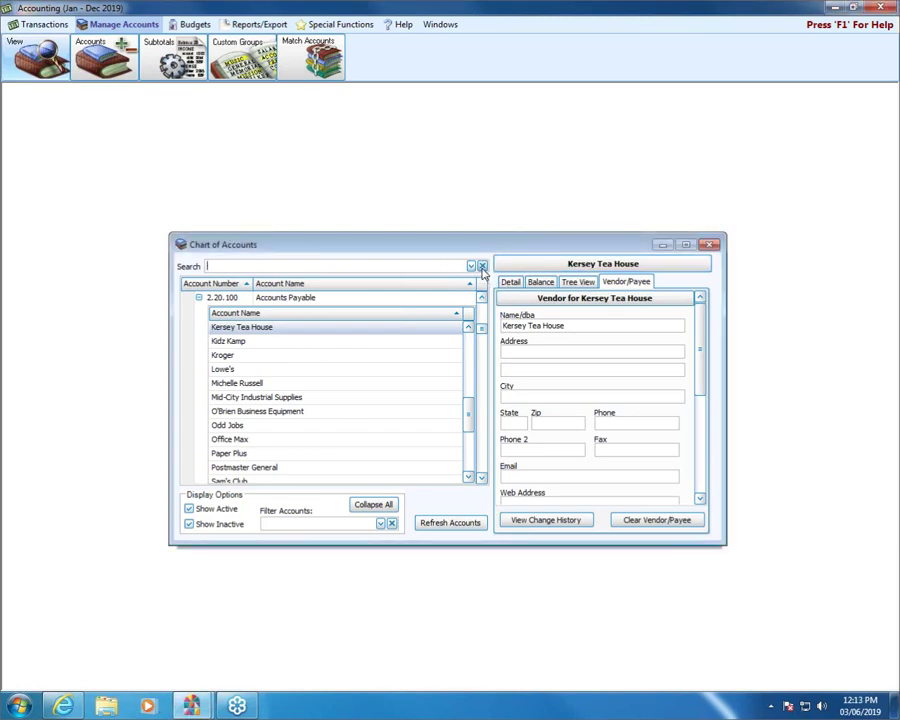
pyautogui.write('thank')
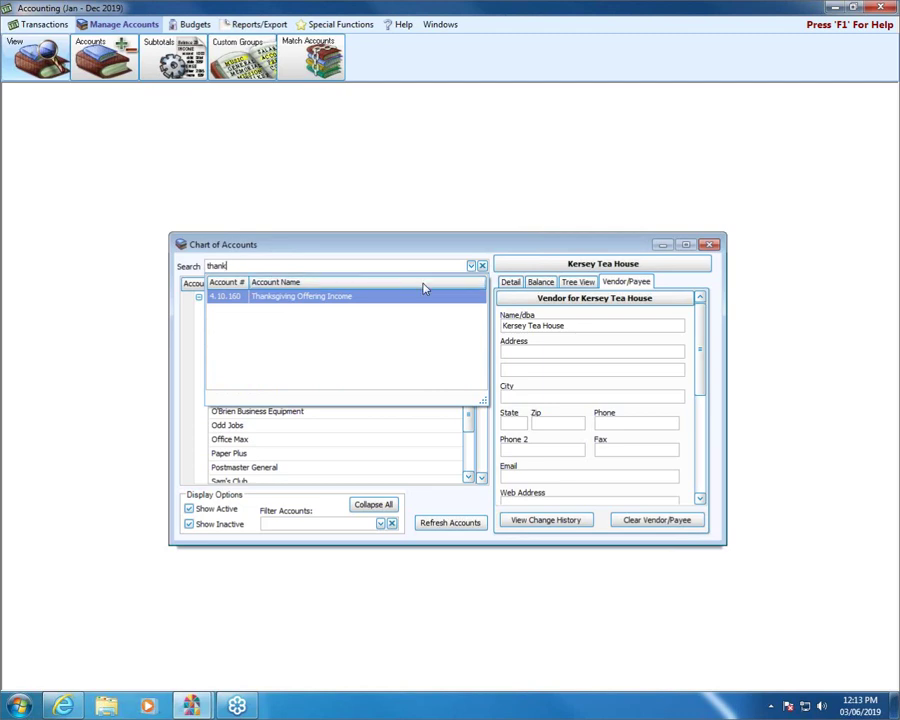
pyautogui.click(352, 298)
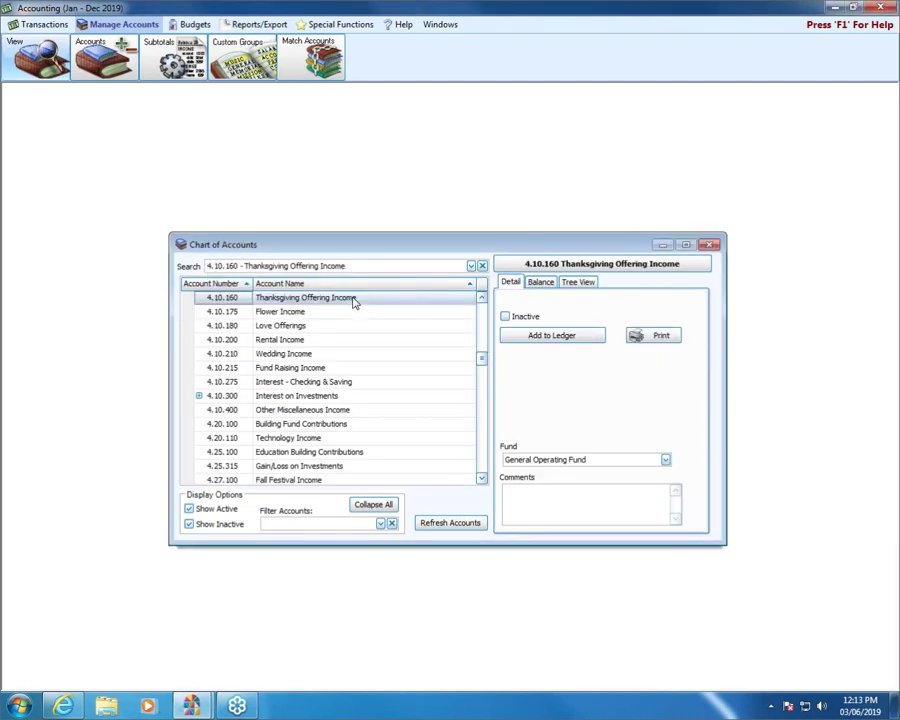
pyautogui.click(577, 285)
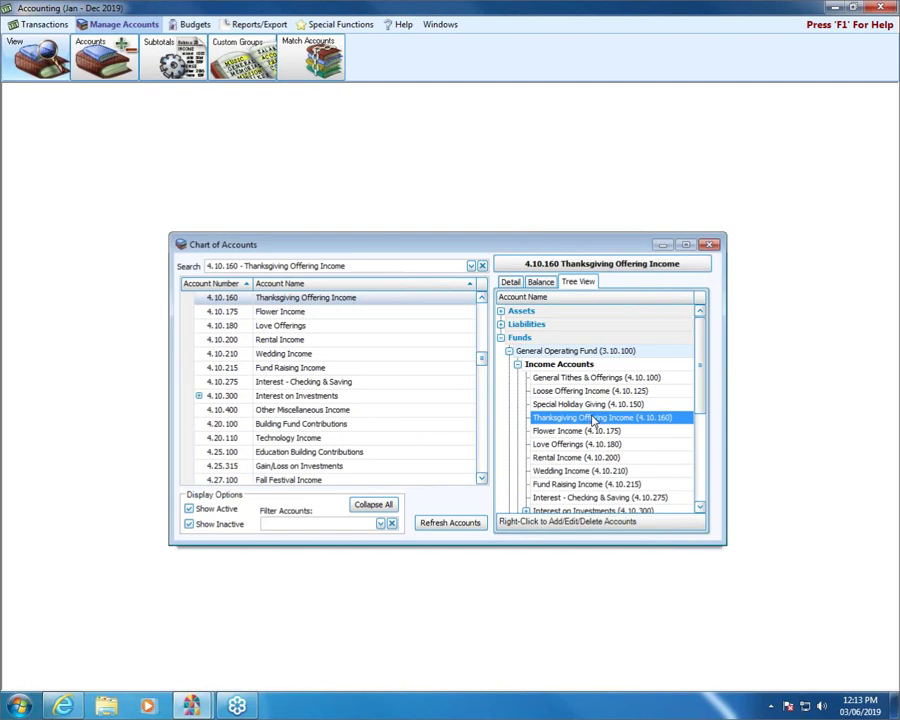
pyautogui.rightClick(594, 421)
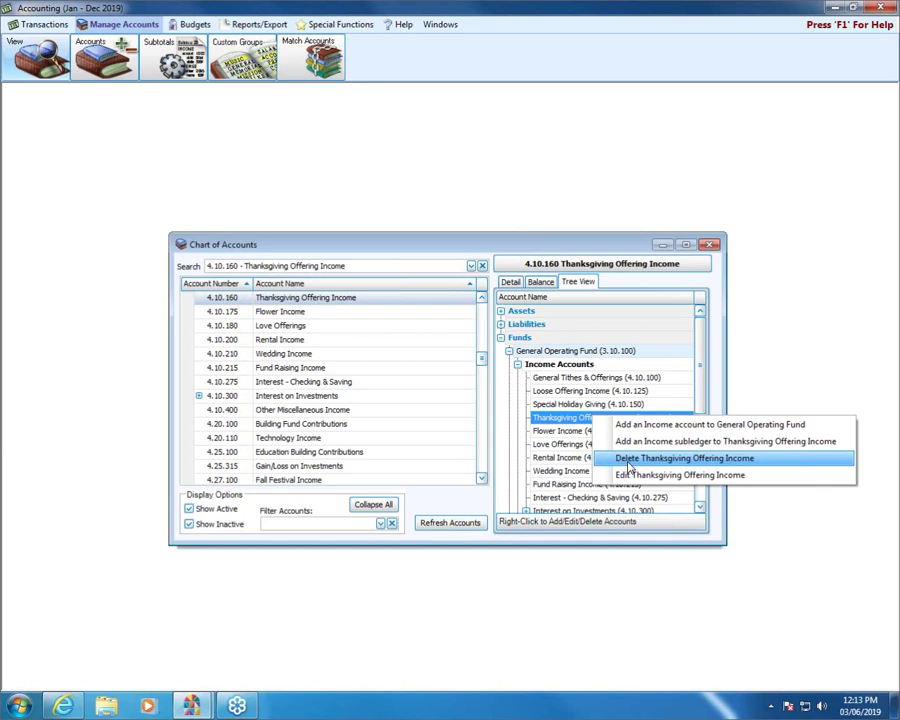
pyautogui.click(629, 463)
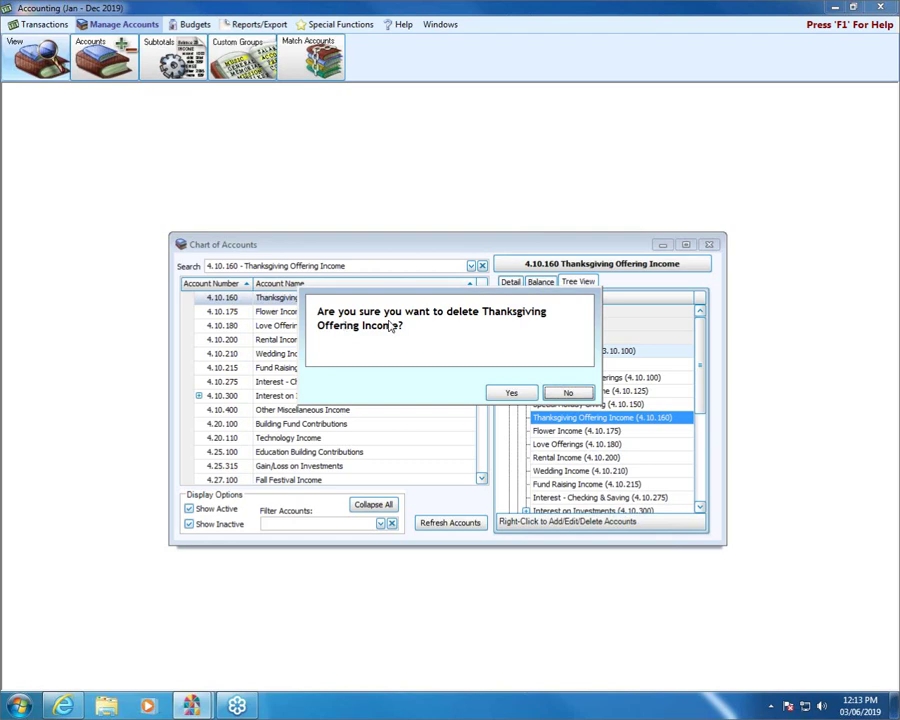
pyautogui.click(522, 395)
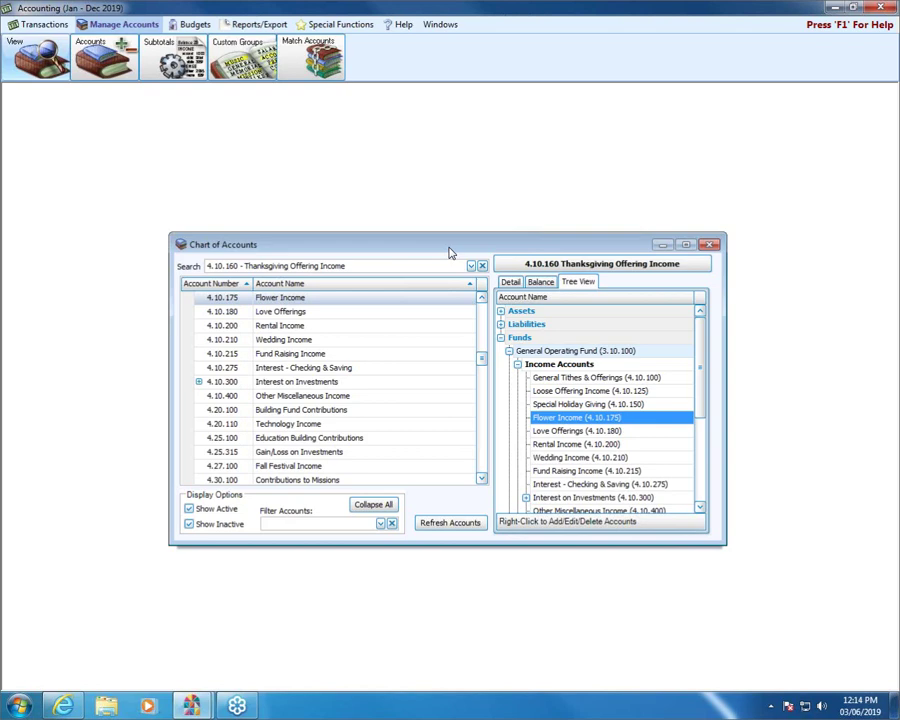
# Step: Close the Chart of Accounts, open the expense account setup for the General Operating Fund and make its window taller
pyautogui.click(708, 245)
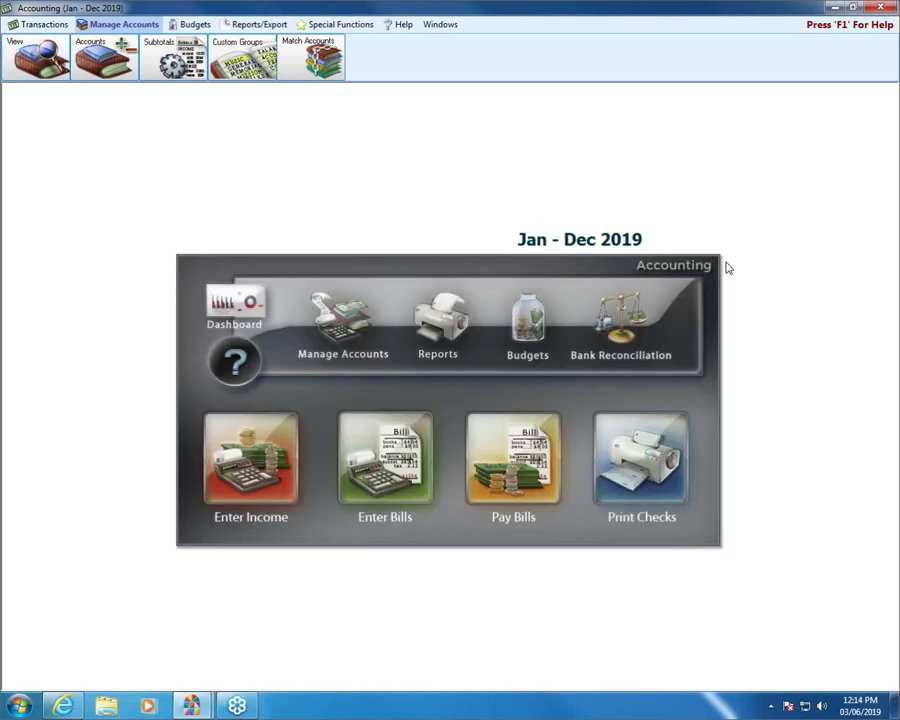
pyautogui.click(115, 65)
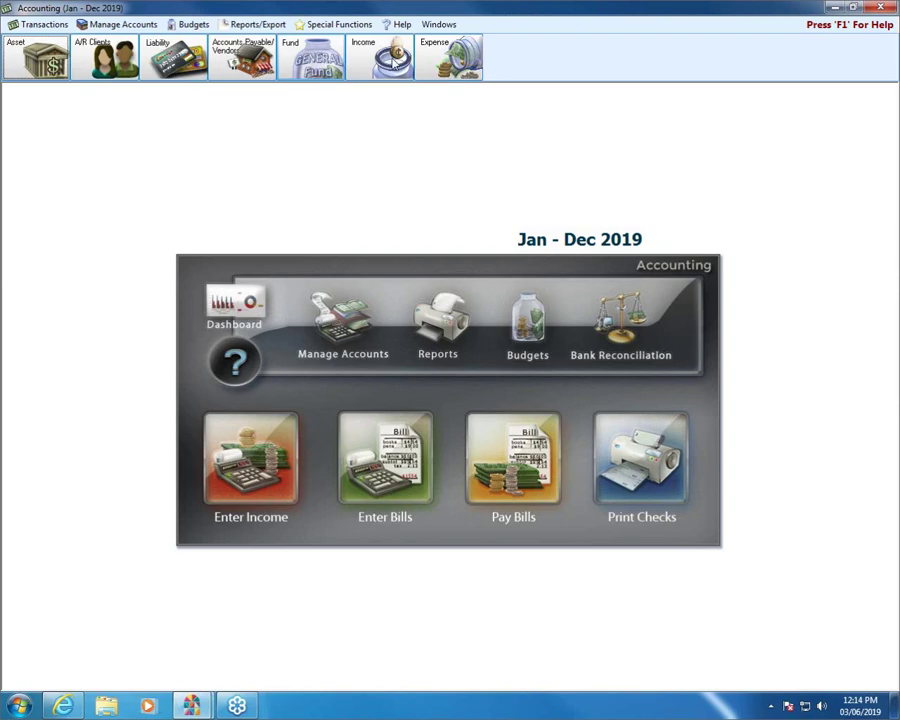
pyautogui.click(303, 42)
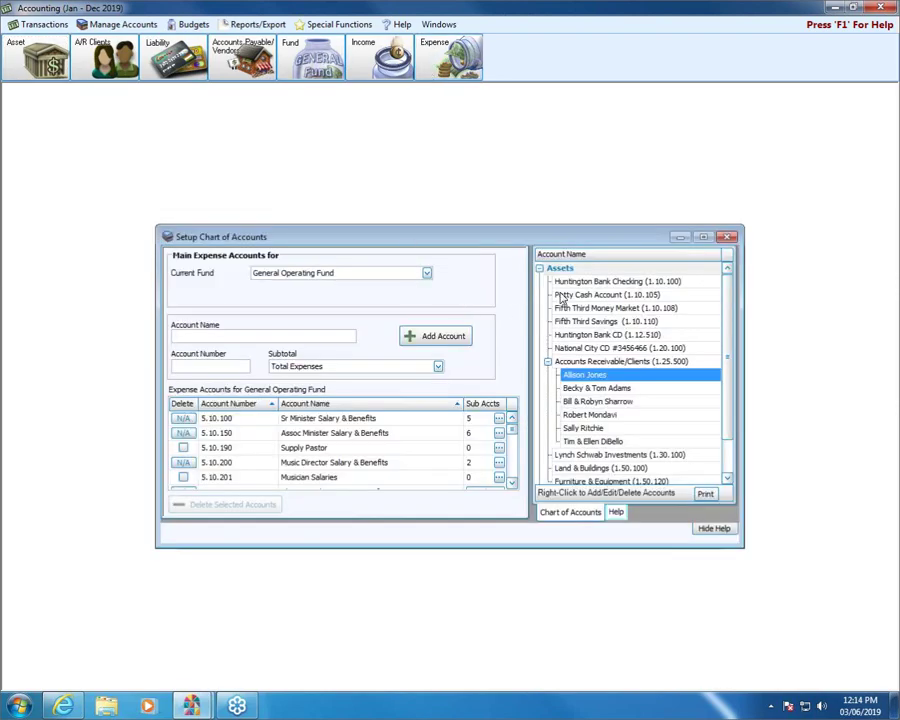
pyautogui.moveTo(511, 548); pyautogui.dragTo(517, 596)
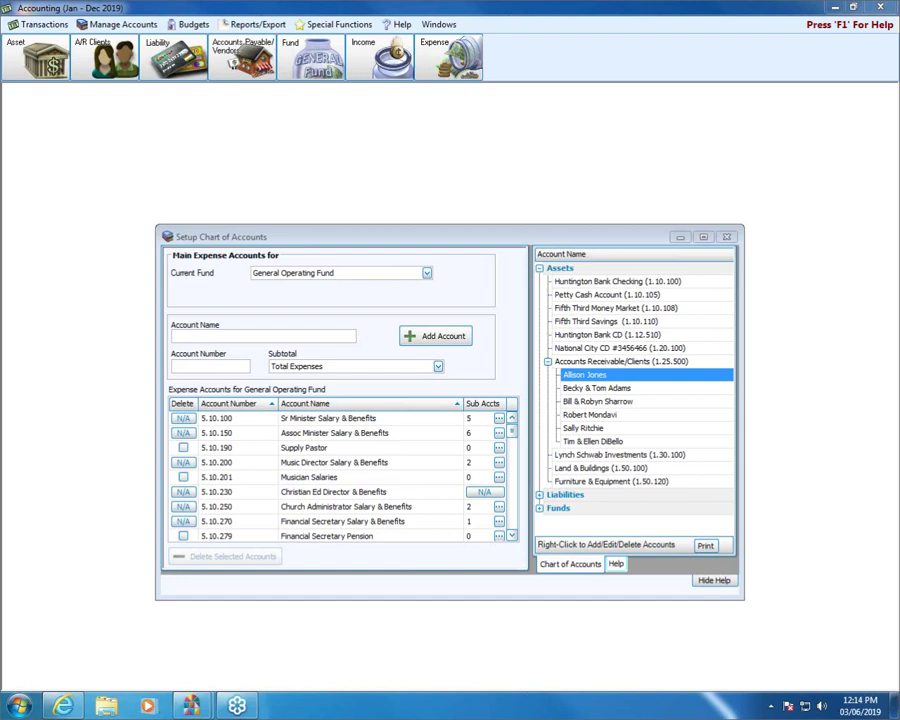
pyautogui.moveTo(214, 243)
pyautogui.mouseDown()
pyautogui.moveTo(473, 262)
pyautogui.moveTo(329, 298)
pyautogui.moveTo(207, 256)
pyautogui.moveTo(285, 248)
pyautogui.mouseUp()
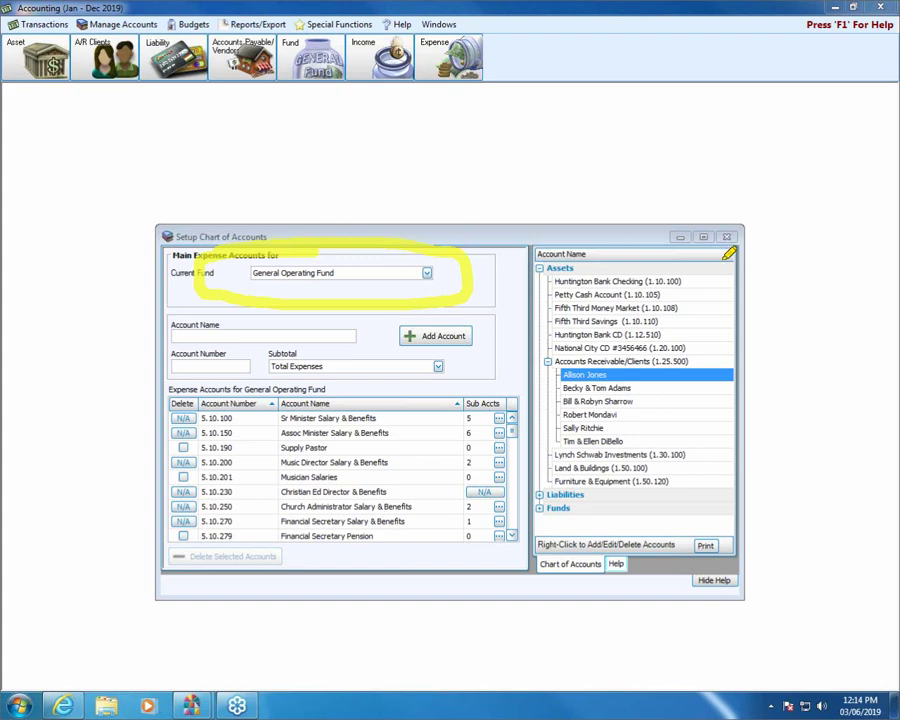
pyautogui.moveTo(383, 412); pyautogui.dragTo(378, 530)
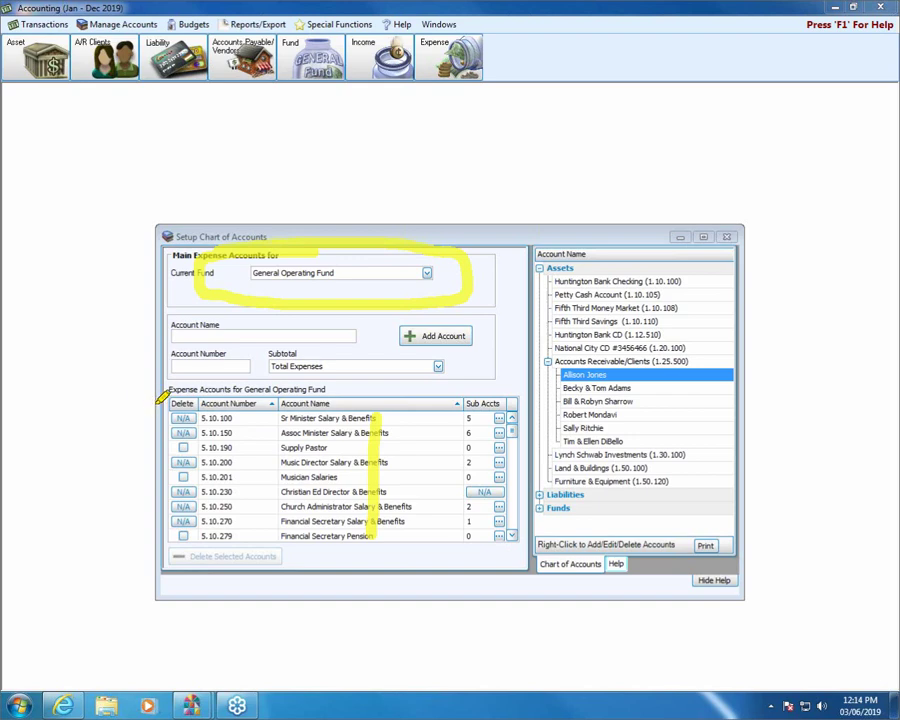
pyautogui.moveTo(162, 406); pyautogui.dragTo(163, 408)
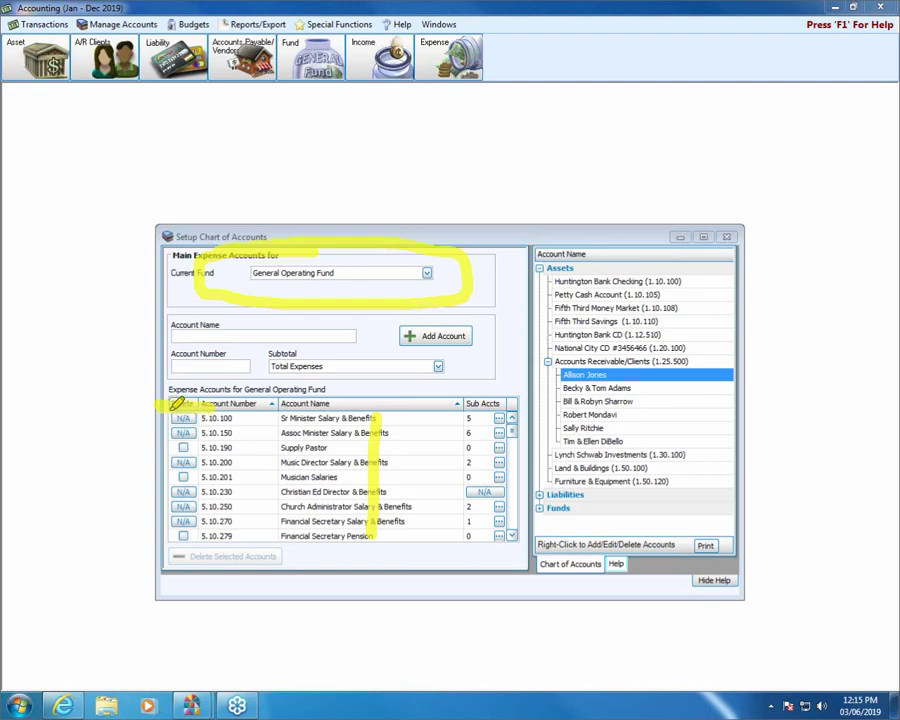
pyautogui.moveTo(166, 405); pyautogui.dragTo(167, 537)
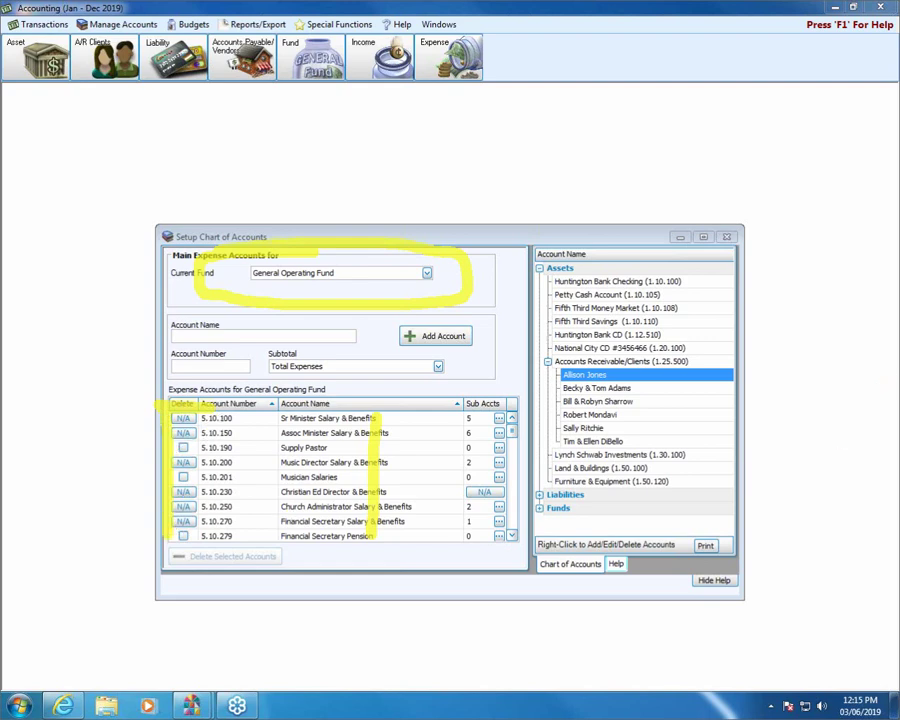
pyautogui.press('Escape')
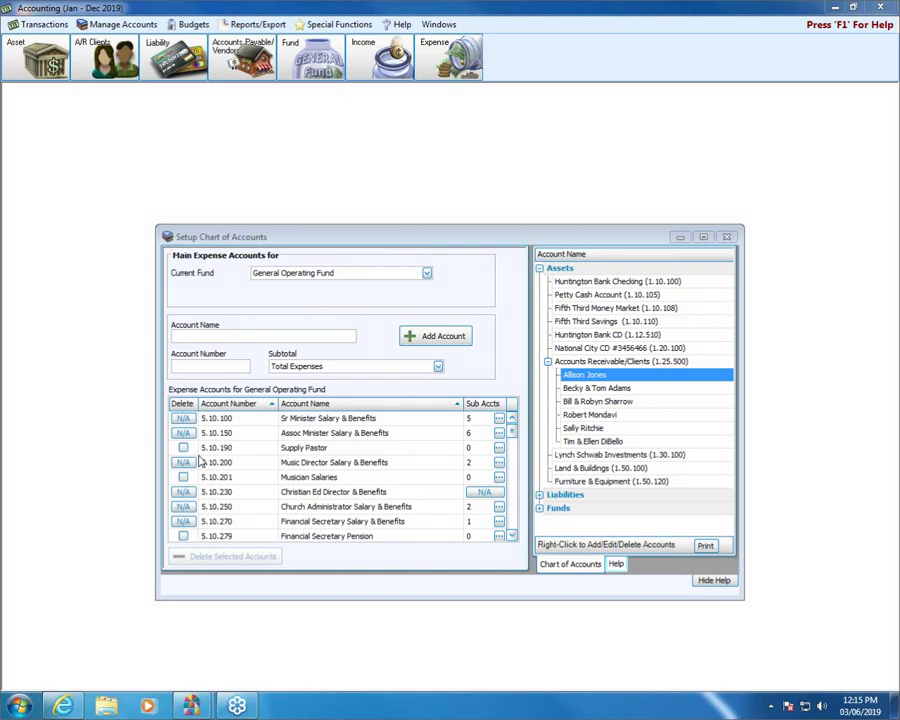
# Step: Mark the Grounds Maintenance expense account (5.10.400) for deletion, start deleting it and decline the confirmation
pyautogui.click(511, 536)
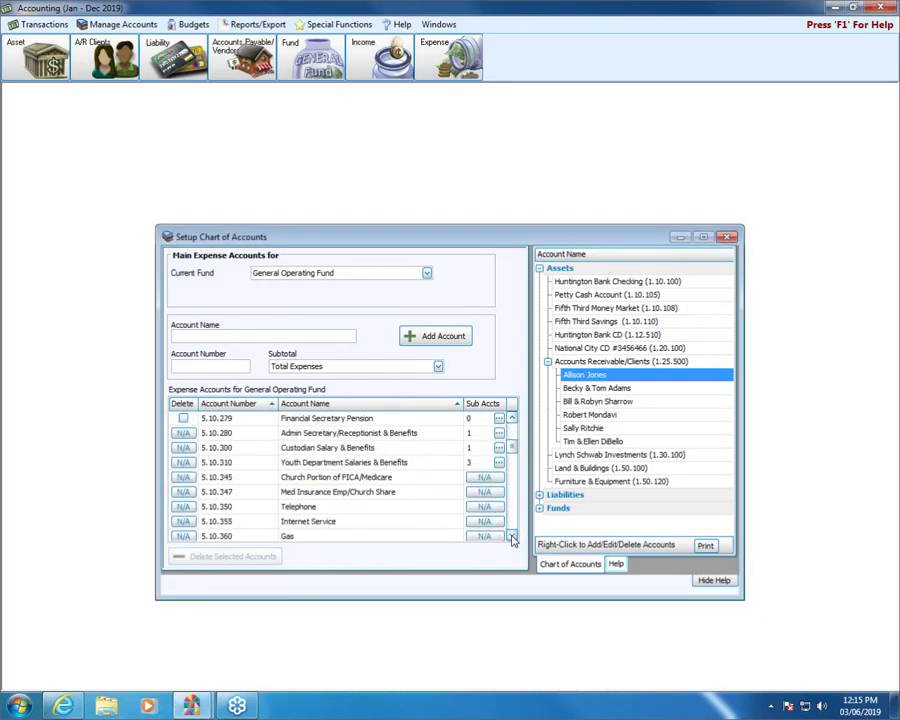
pyautogui.click(511, 536)
pyautogui.click(511, 536)
pyautogui.click(511, 536)
pyautogui.click(511, 536)
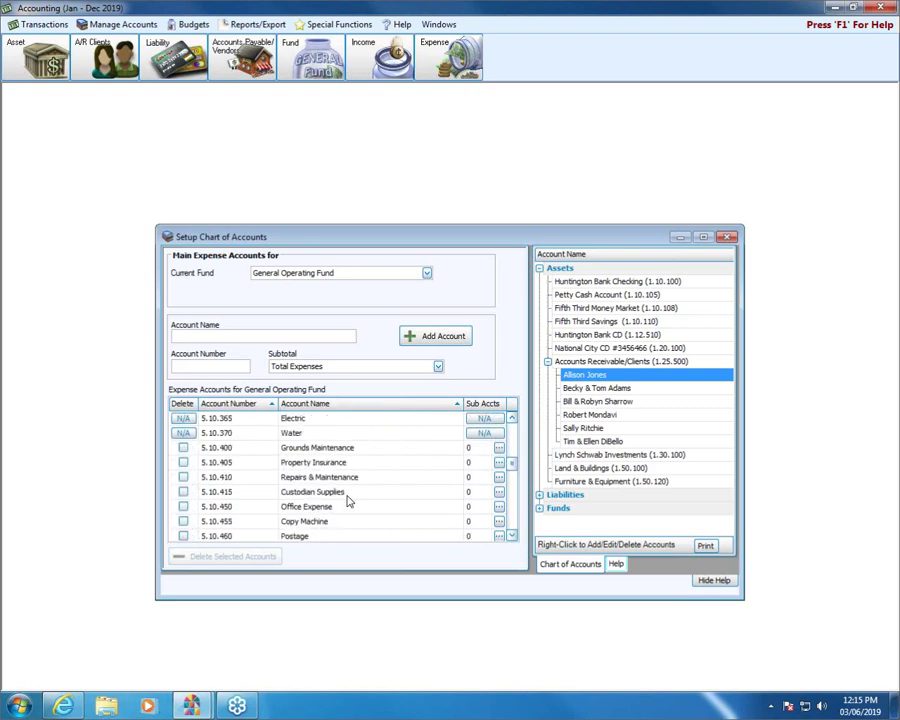
pyautogui.click(183, 448)
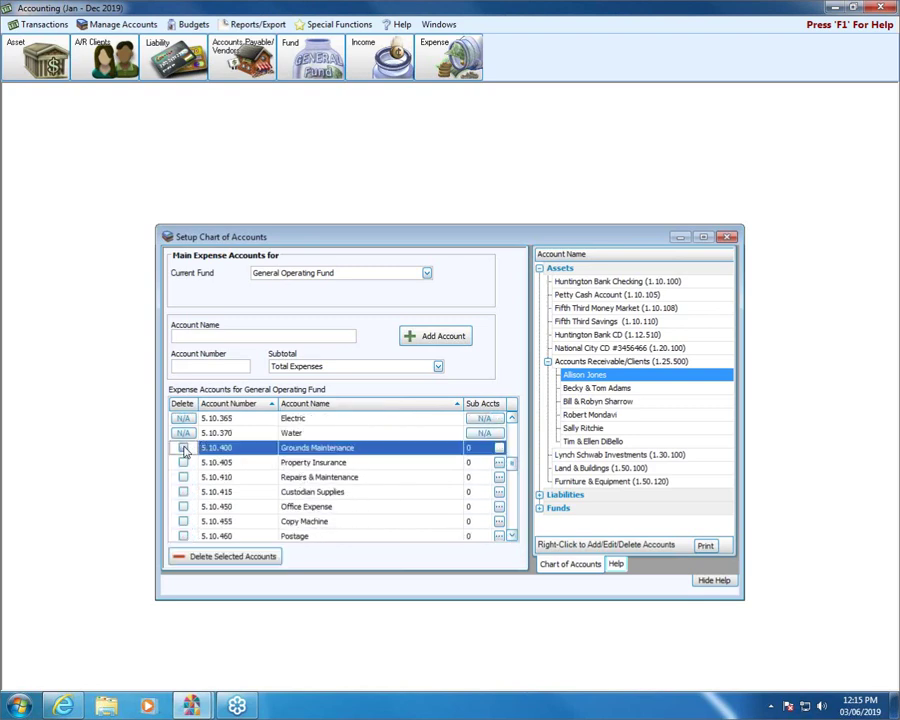
pyautogui.click(268, 558)
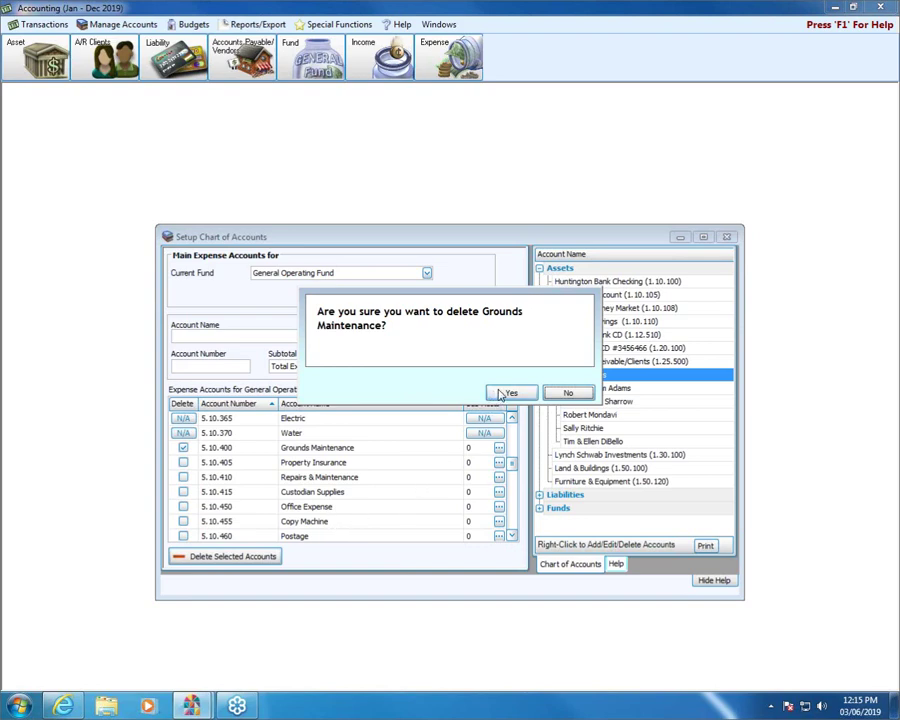
pyautogui.click(564, 393)
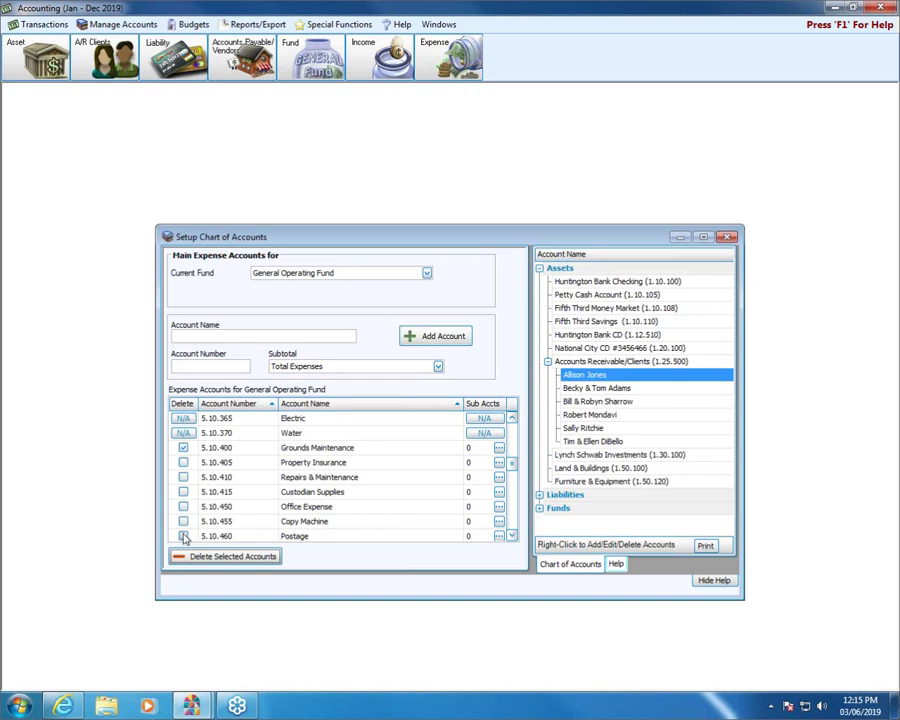
# Step: Also mark Office Expense (5.10.450), delete the selected accounts, accepting the deletion of Grounds Maintenance but declining that of Office Expense
pyautogui.click(185, 533)
pyautogui.click(183, 495)
pyautogui.click(185, 536)
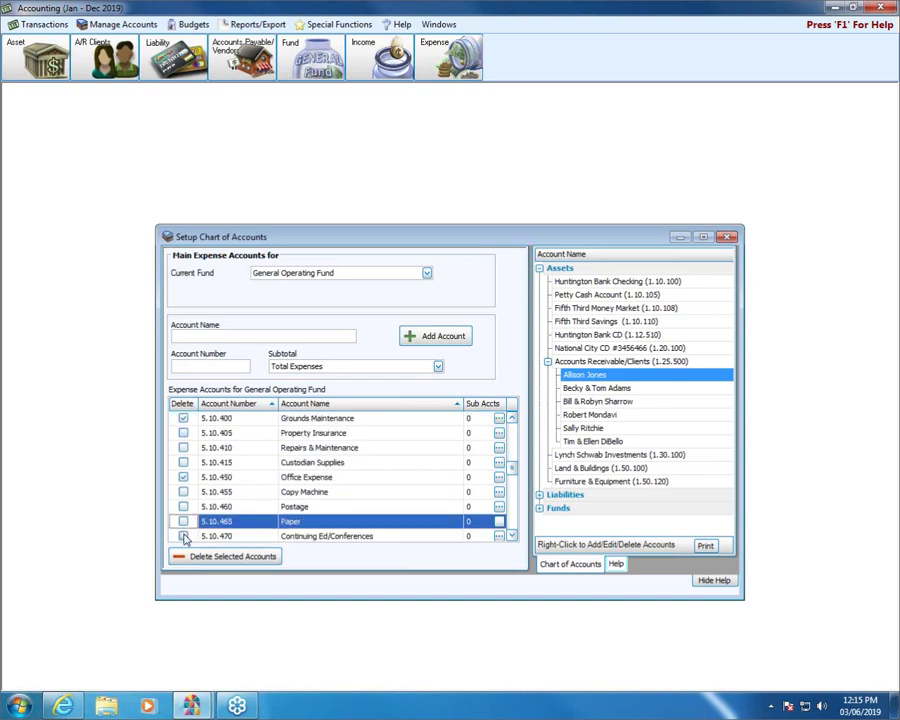
pyautogui.click(257, 560)
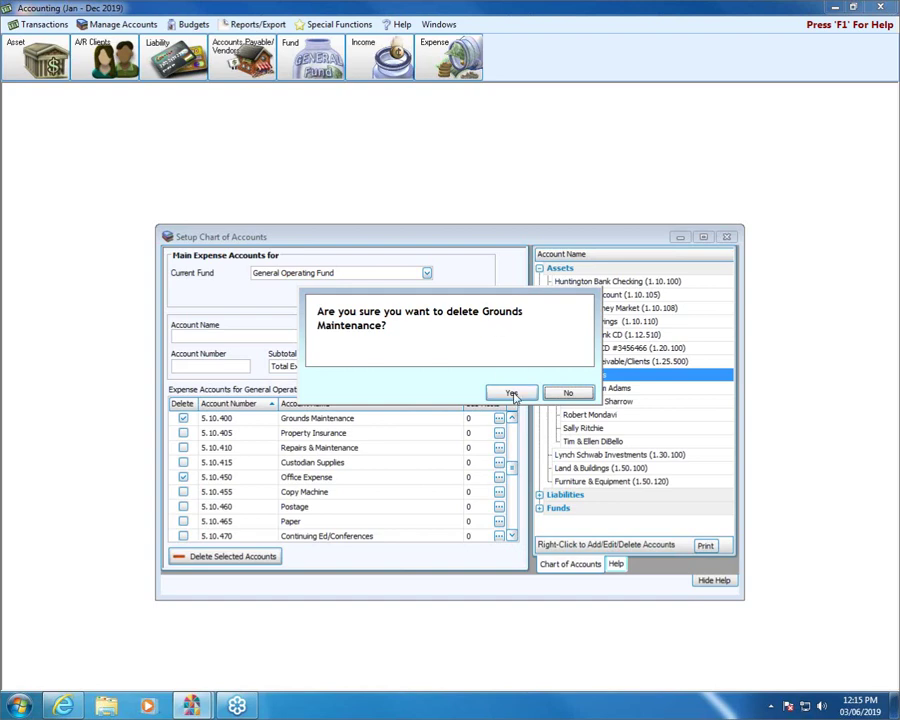
pyautogui.click(512, 393)
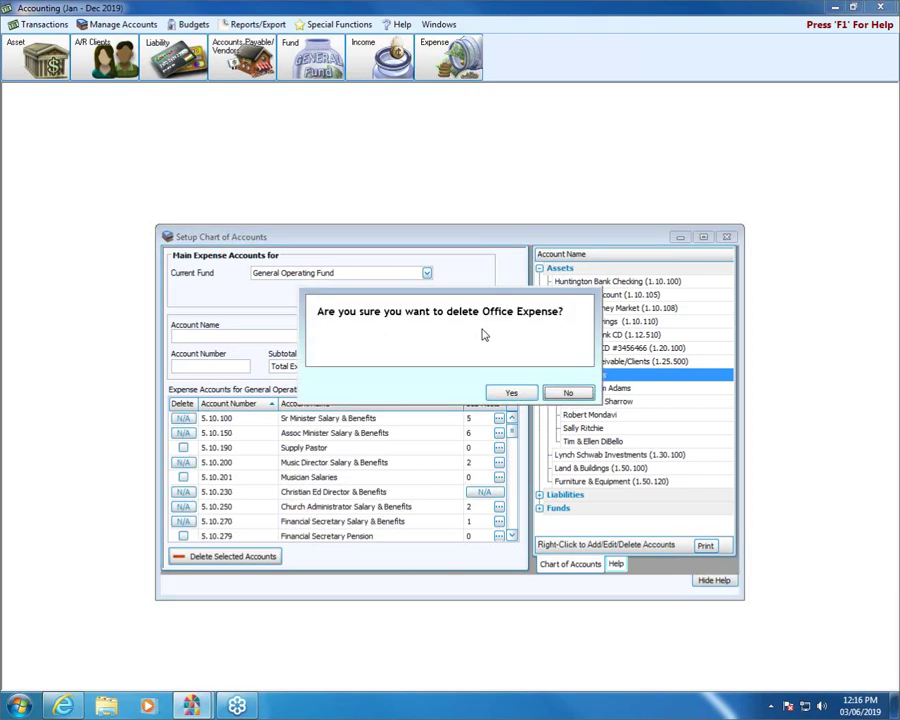
pyautogui.click(568, 394)
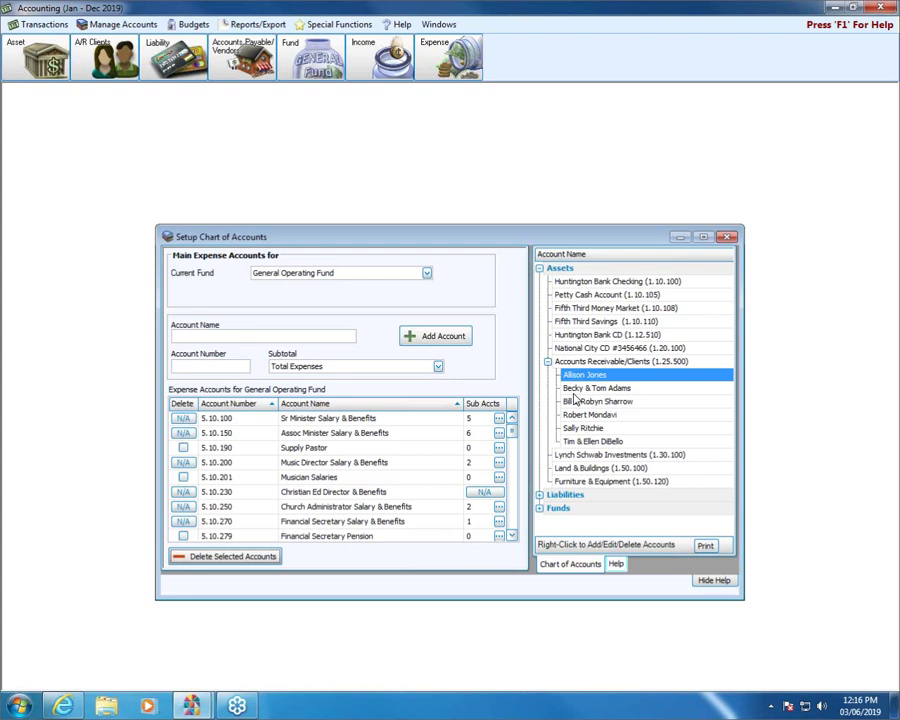
# Step: Display the options available for the Petty Cash Account, dismiss them and collapse the Assets branch of the account tree
pyautogui.rightClick(614, 296)
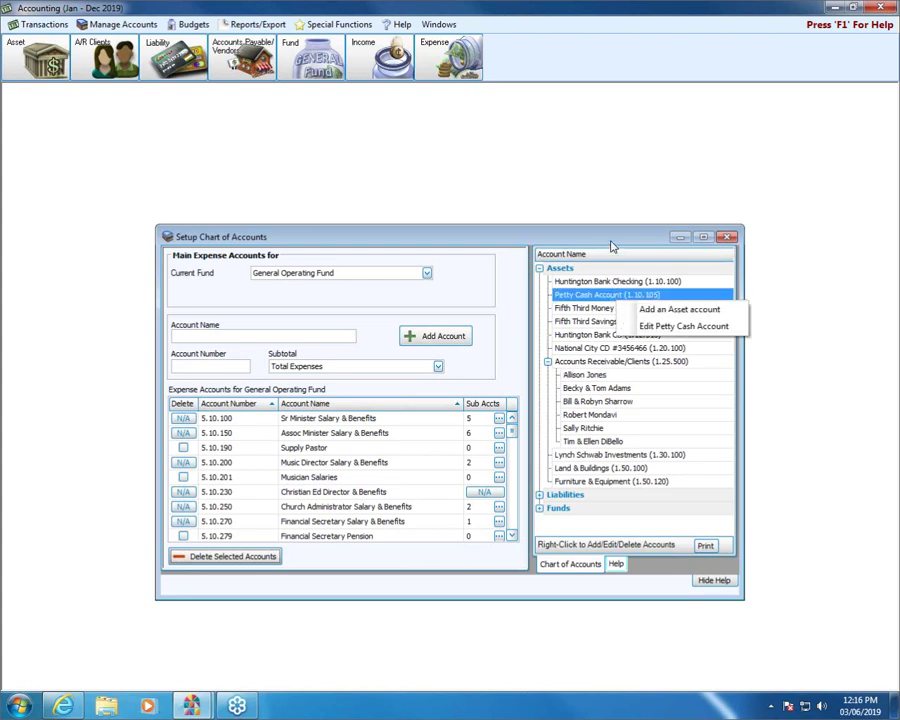
pyautogui.press('Escape')
pyautogui.click(547, 361)
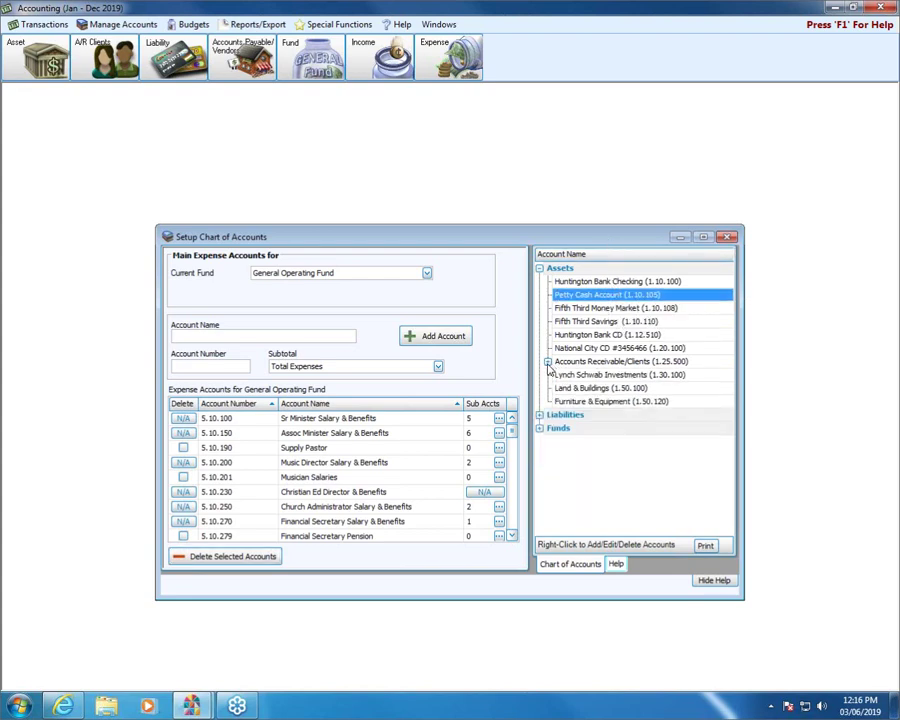
pyautogui.click(539, 268)
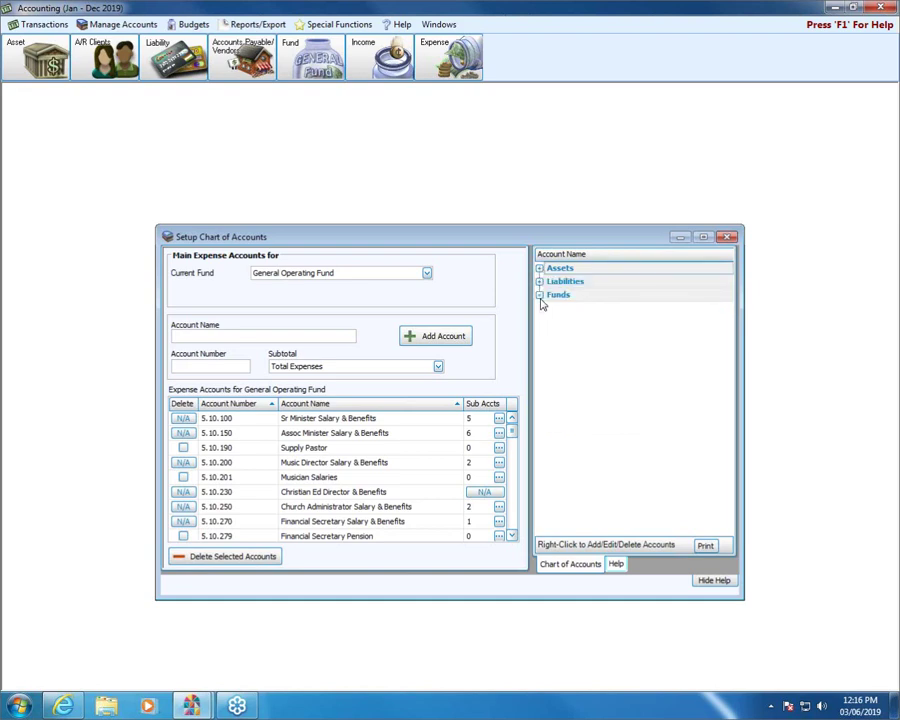
# Step: Expand the General Operating Fund's income accounts, display the add, delete and edit options for Wedding Income and dismiss them
pyautogui.click(539, 294)
pyautogui.click(547, 308)
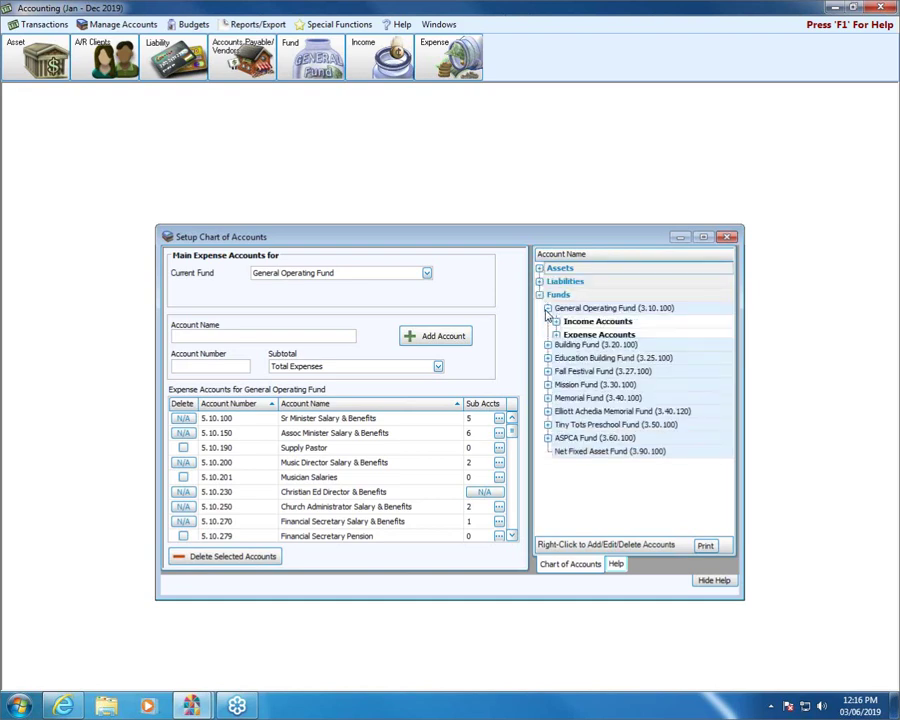
pyautogui.click(556, 335)
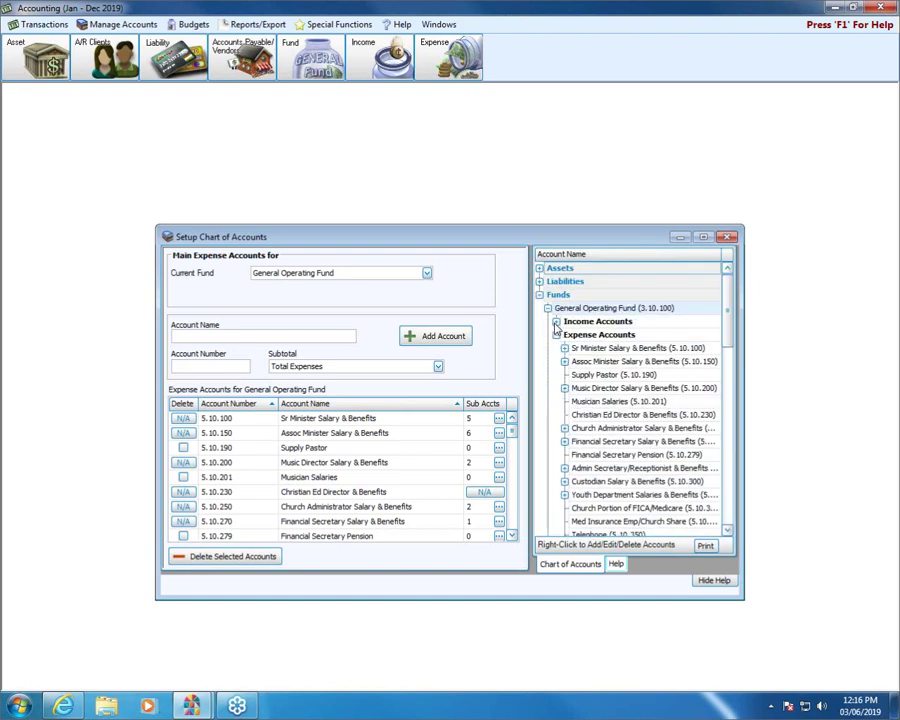
pyautogui.click(556, 335)
pyautogui.click(556, 321)
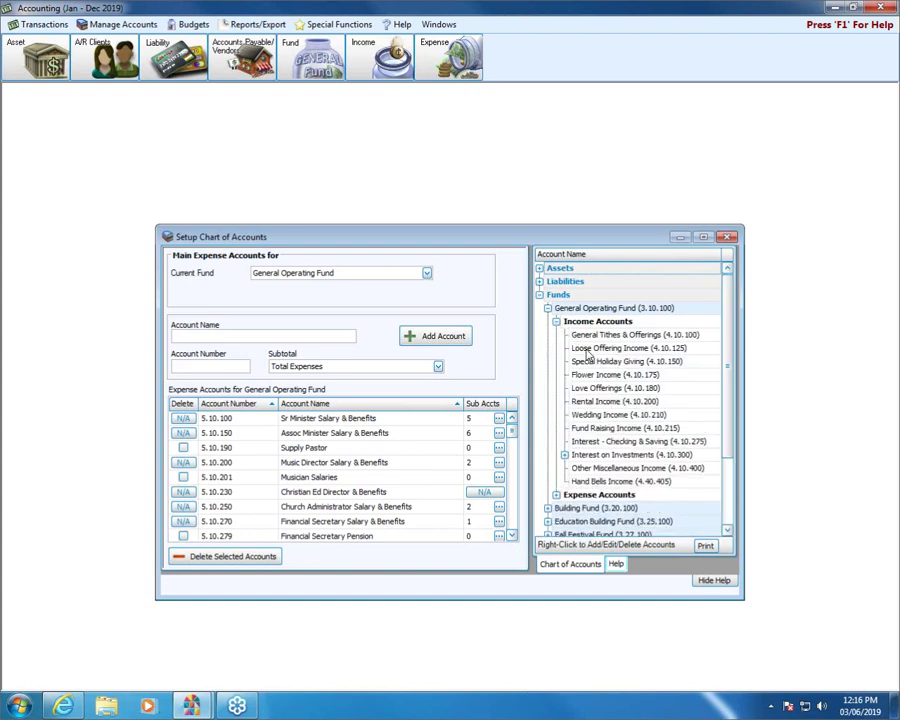
pyautogui.rightClick(591, 415)
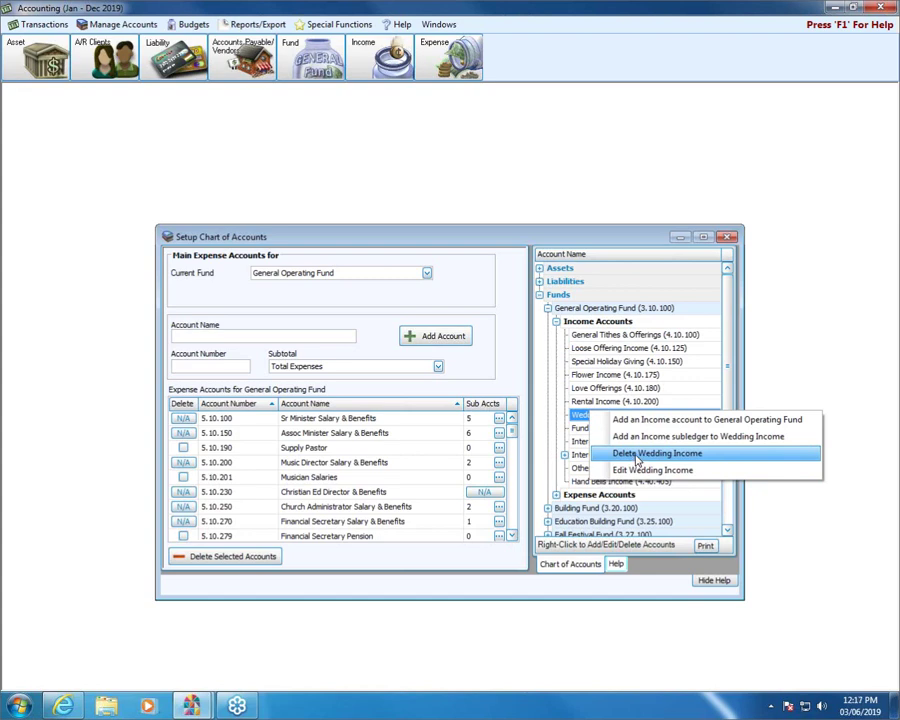
pyautogui.click(793, 511)
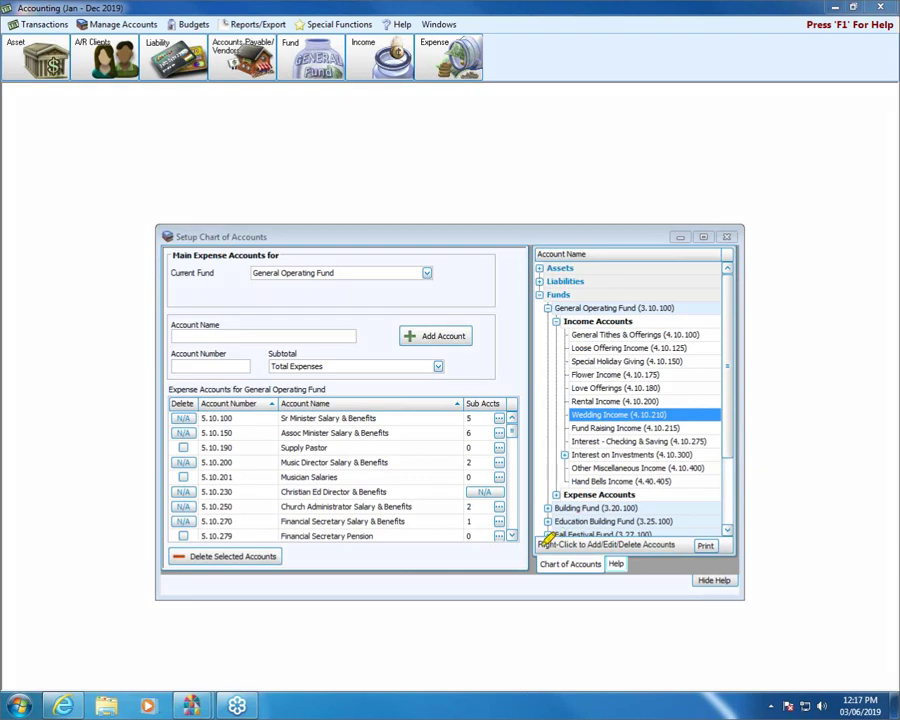
pyautogui.moveTo(606, 540); pyautogui.dragTo(680, 545)
pyautogui.moveTo(590, 545); pyautogui.dragTo(616, 545)
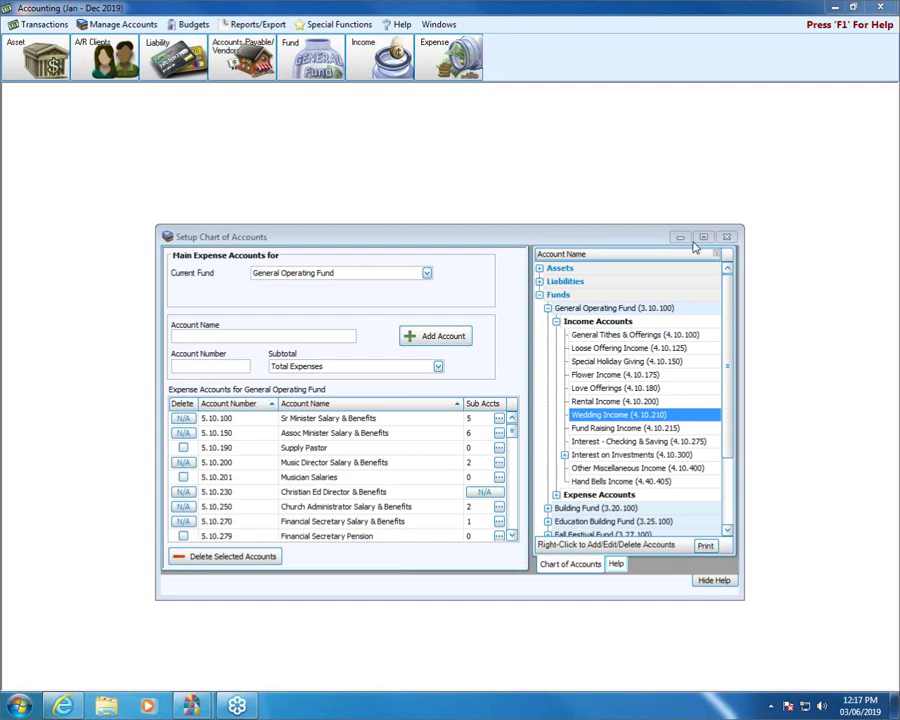
# Step: Leave the account setup, search the Chart of Accounts for Senior Citizens and show that account in the tree view
pyautogui.click(726, 237)
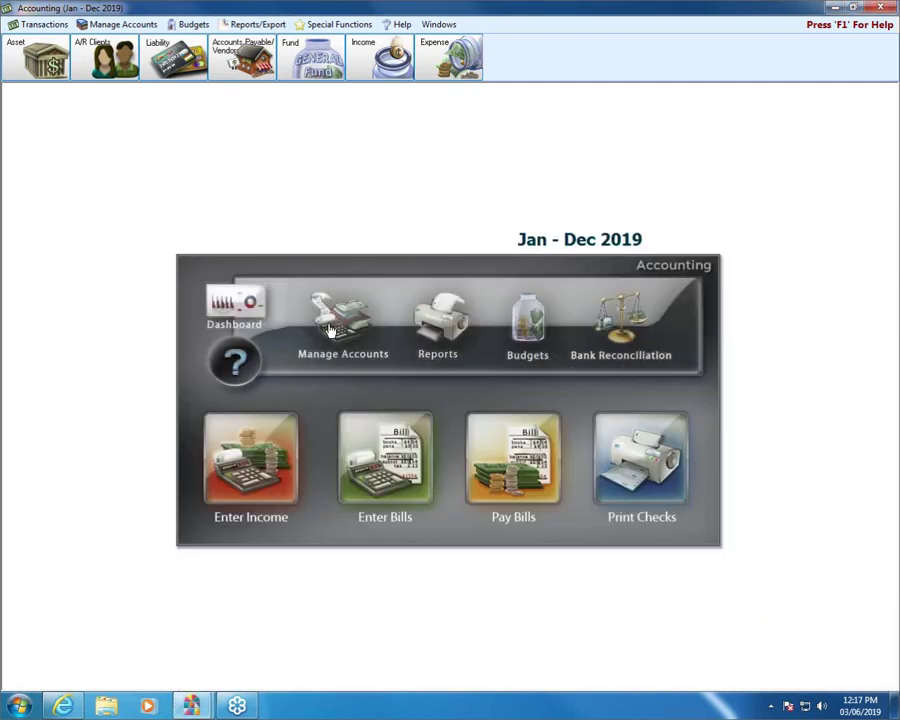
pyautogui.click(331, 358)
pyautogui.click(386, 264)
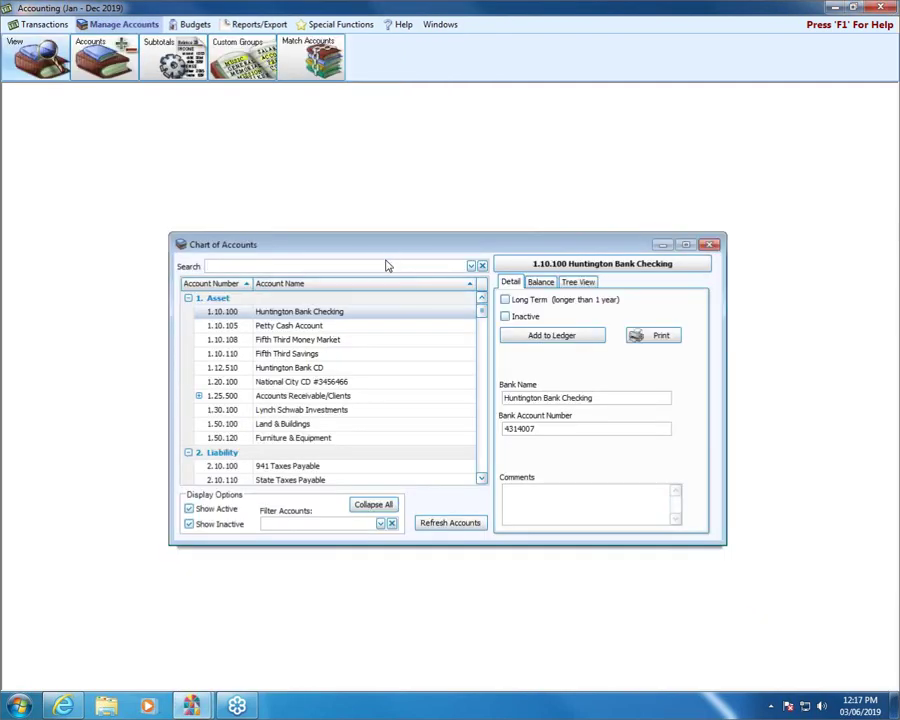
pyautogui.write('senio')
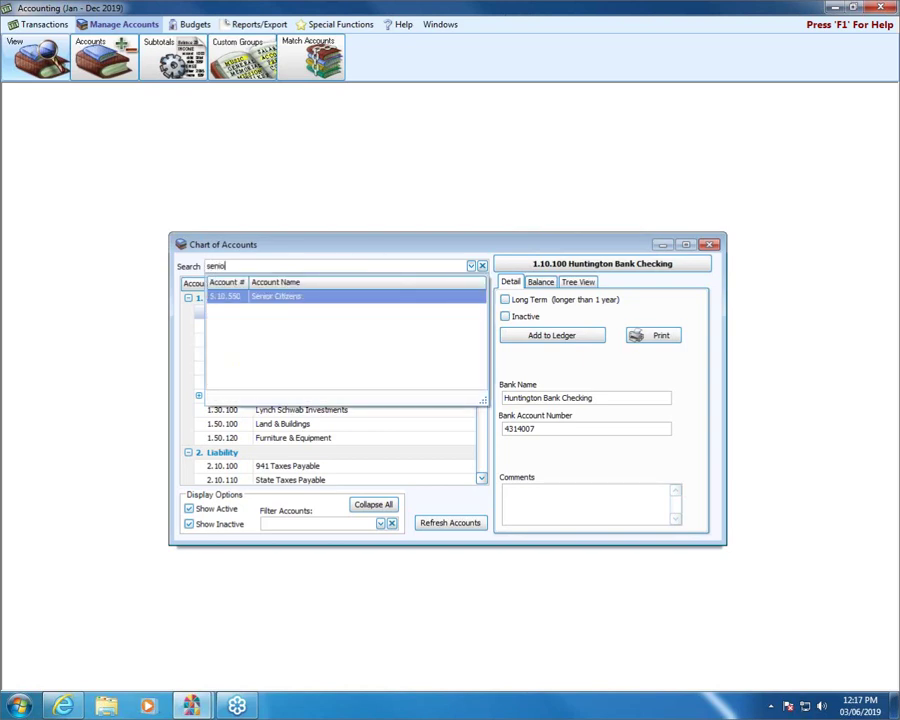
pyautogui.click(294, 296)
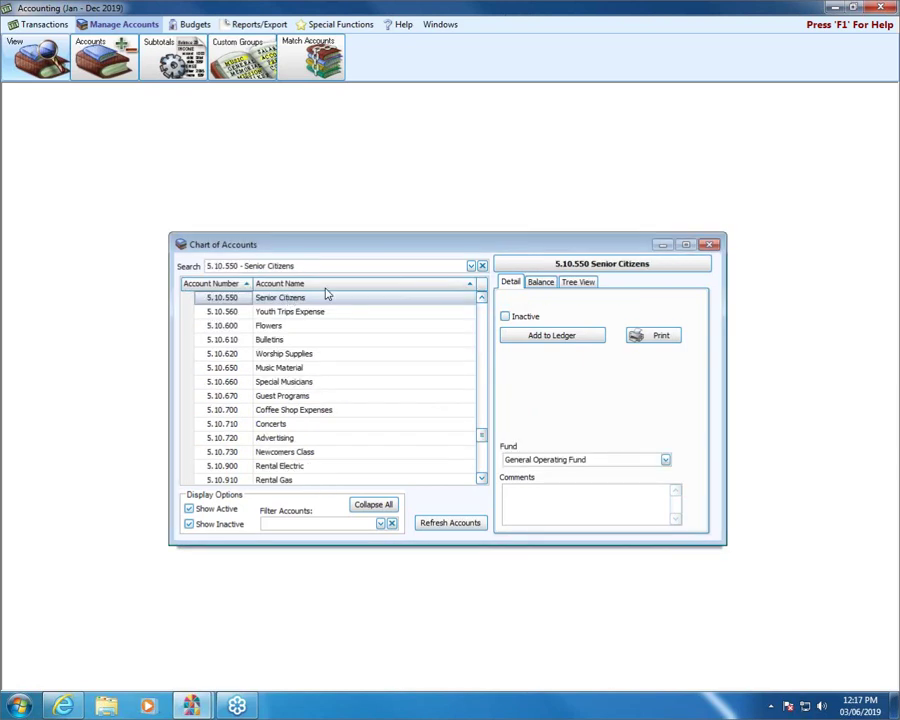
pyautogui.click(590, 283)
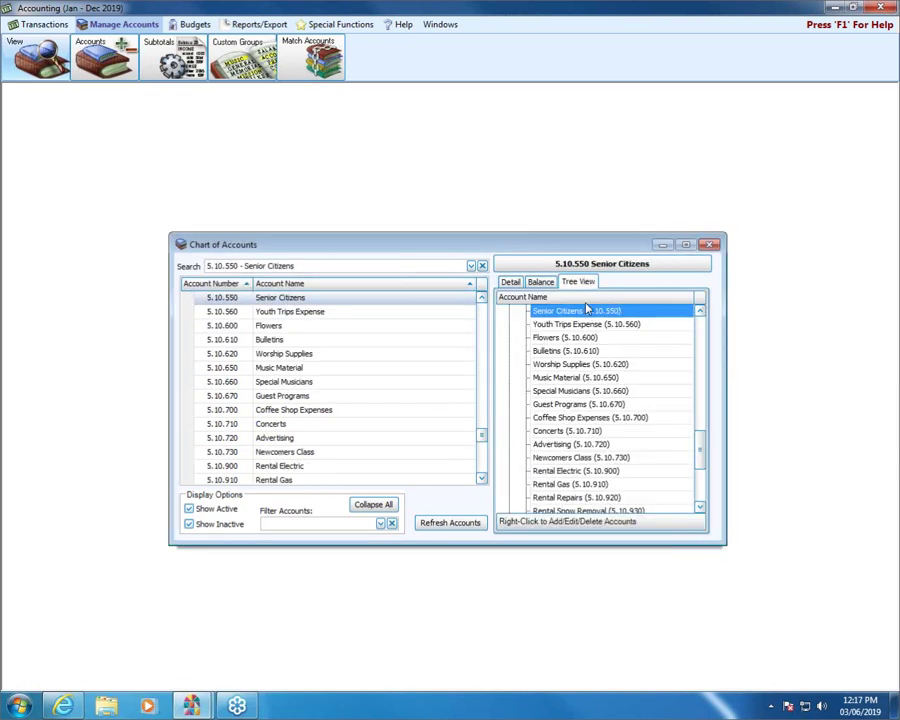
# Step: Open the Senior Citizens account for editing and rename it Senior Citizens Expense
pyautogui.rightClick(570, 314)
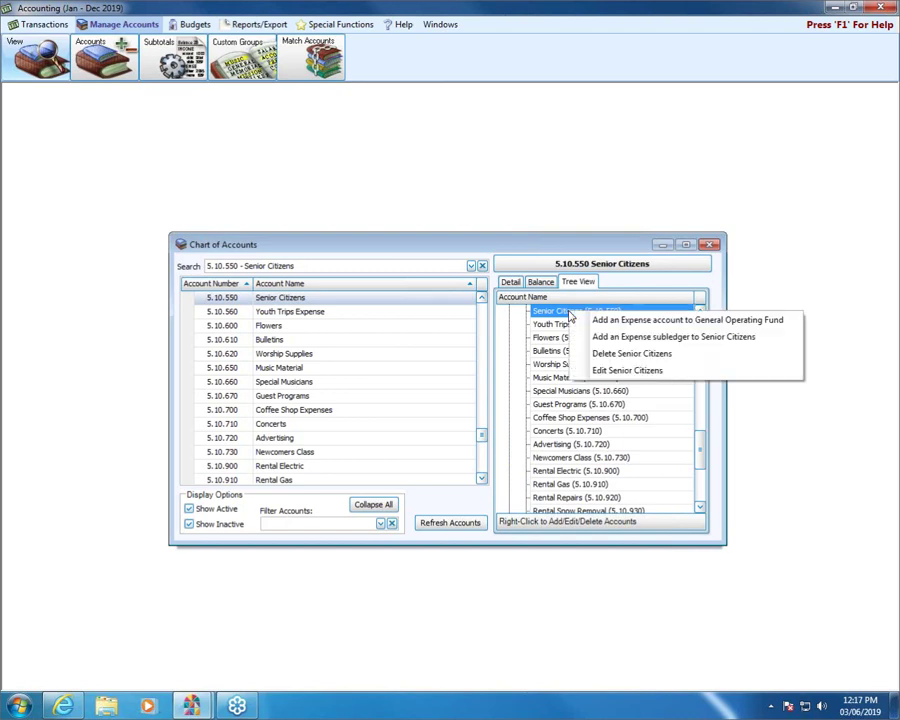
pyautogui.click(610, 370)
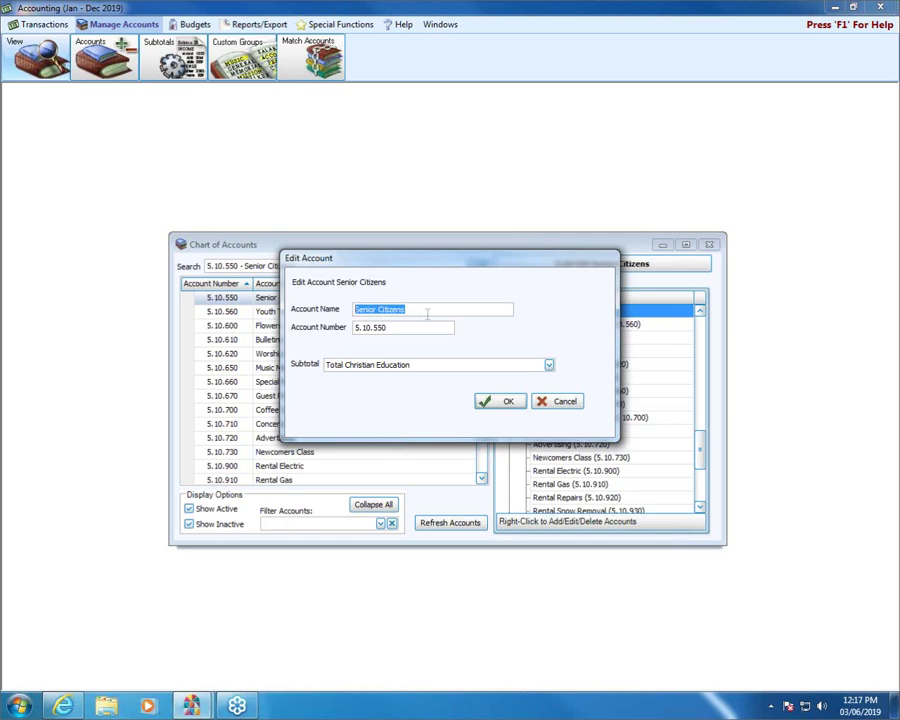
pyautogui.click(427, 313)
pyautogui.write('End')
pyautogui.press('BackSpace')
pyautogui.press('BackSpace')
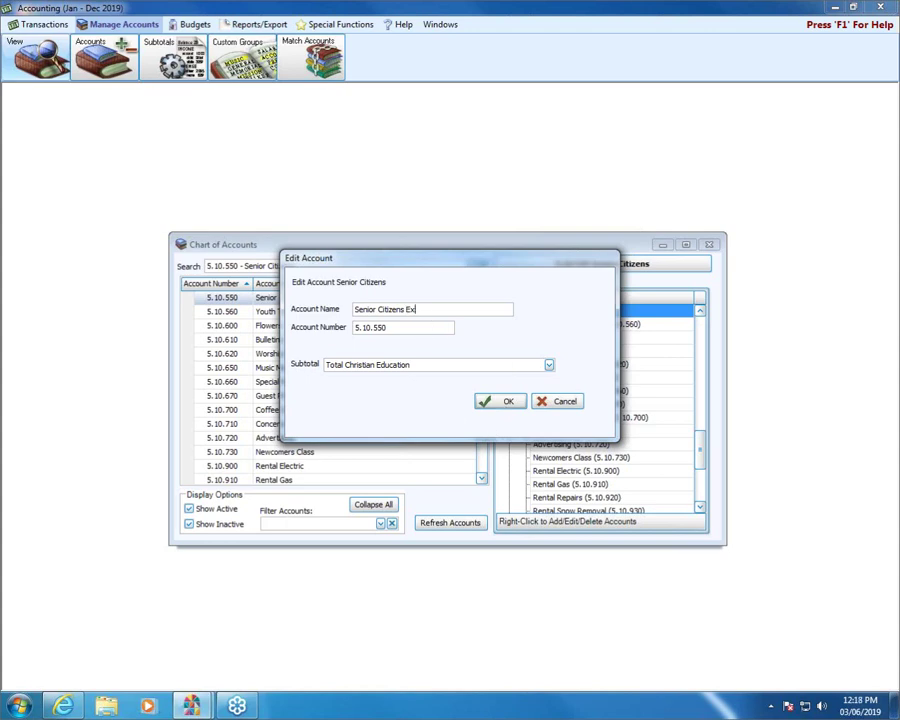
pyautogui.write('d')
pyautogui.press('BackSpace')
pyautogui.write('xpense')
# Step: Set the account number of Senior Citizens Expense to 5.10.555 and save the account changes
pyautogui.click(406, 328)
pyautogui.press('BackSpace')
pyautogui.write('5')
pyautogui.click(495, 403)
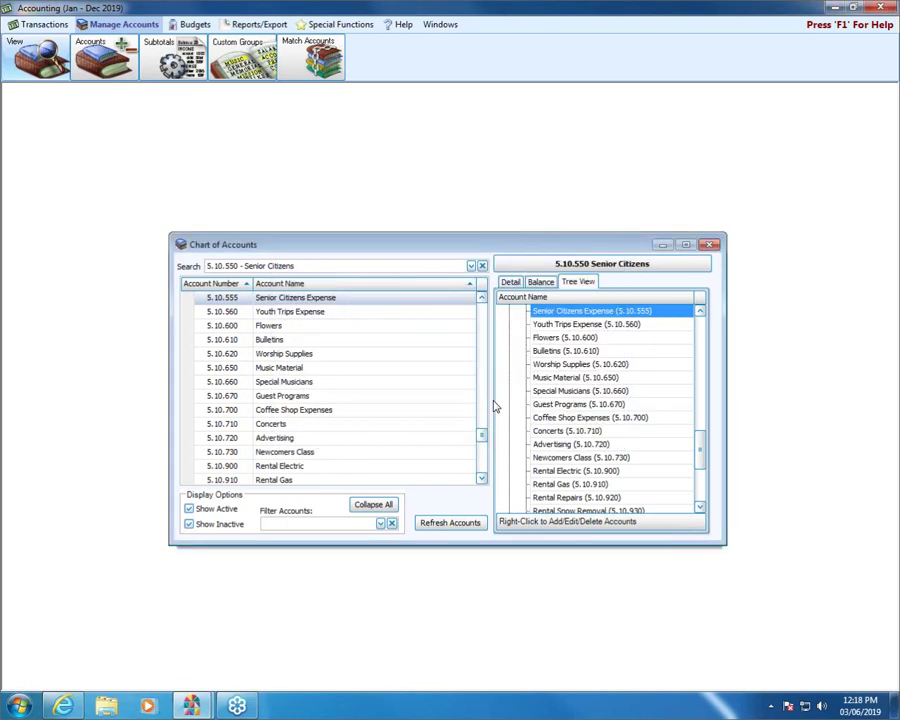